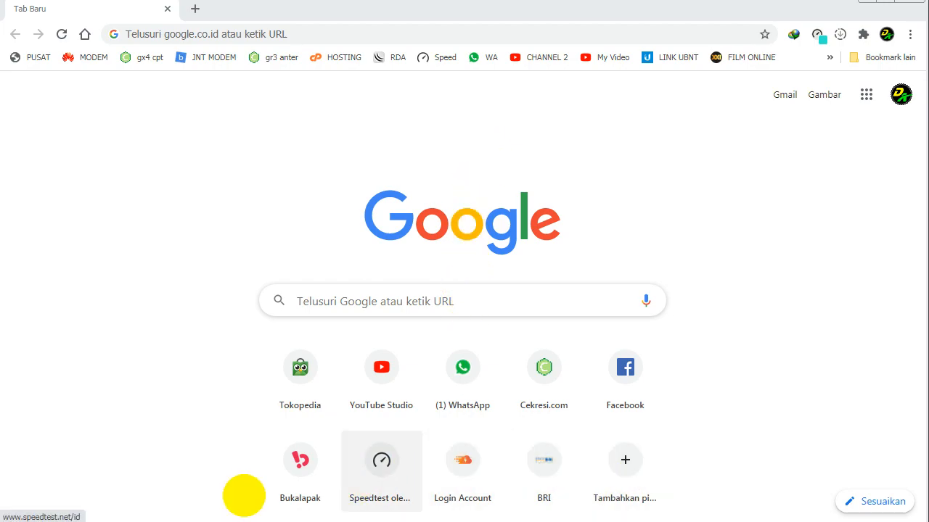
Check which wireless network the computer is currently connected to
click(856, 521)
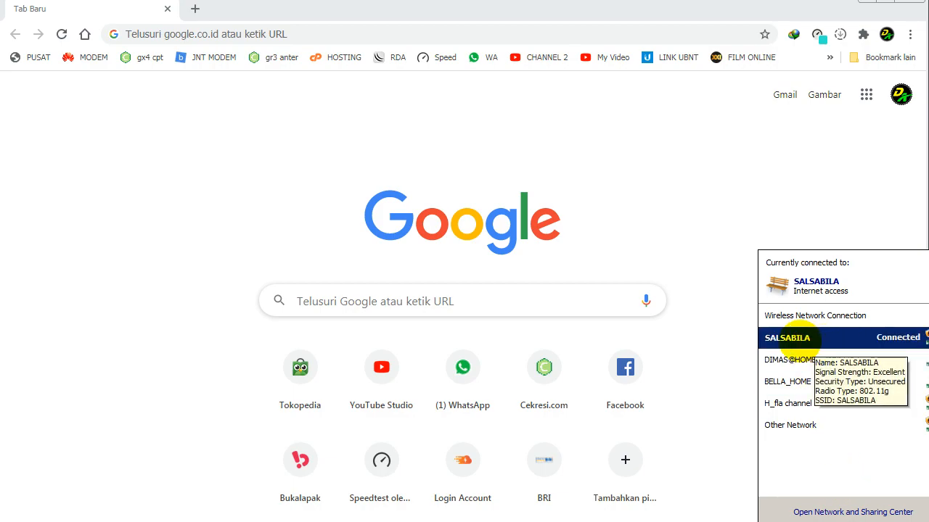
click(673, 138)
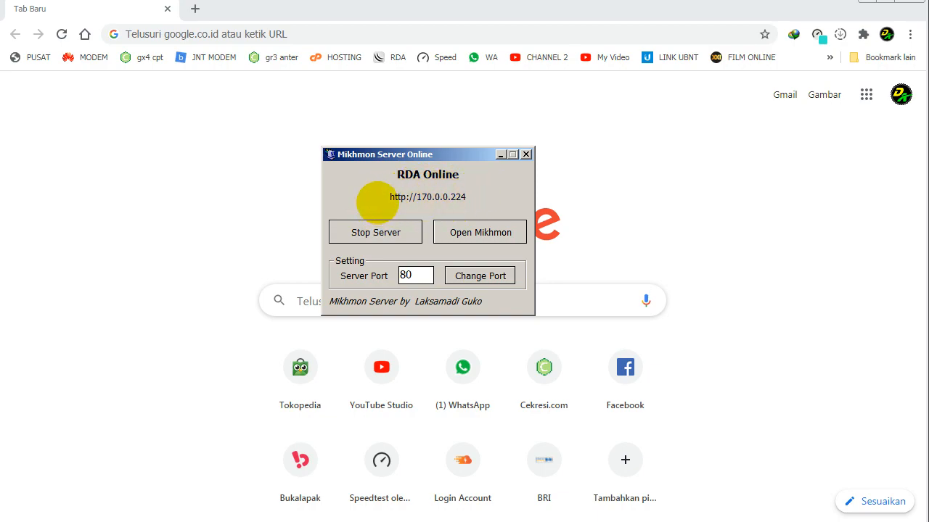
Open Mikhmon from its running server, close the blank browser tab, and log in with the admin username and password
click(466, 222)
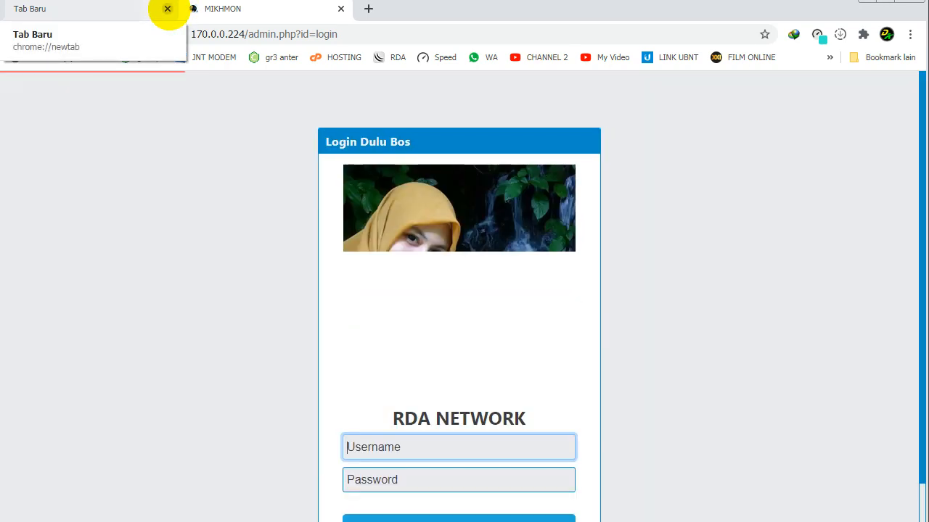
click(167, 9)
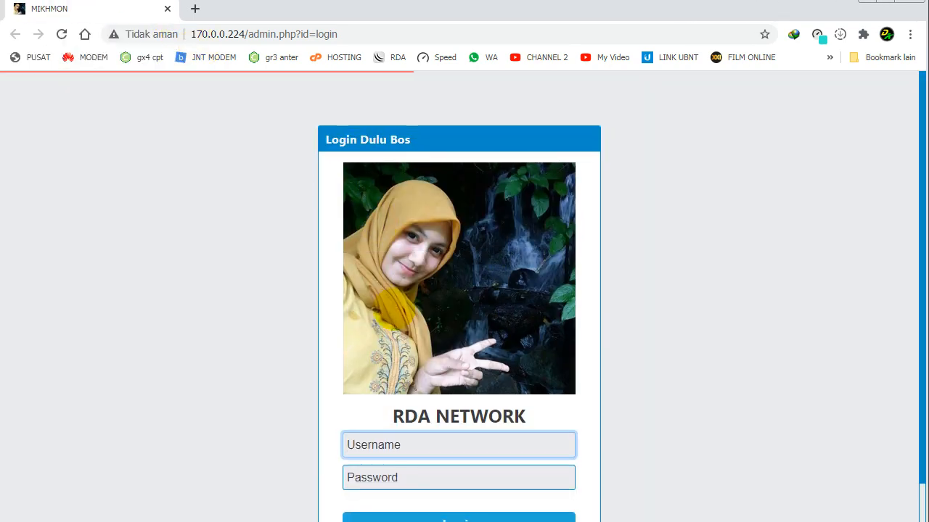
scroll(392, 308, down, 1)
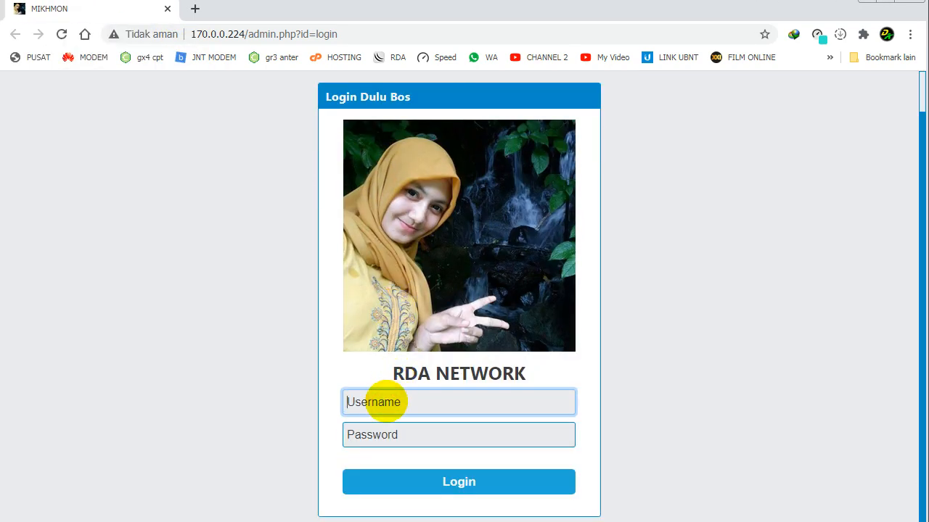
text(S)
key(Tab)
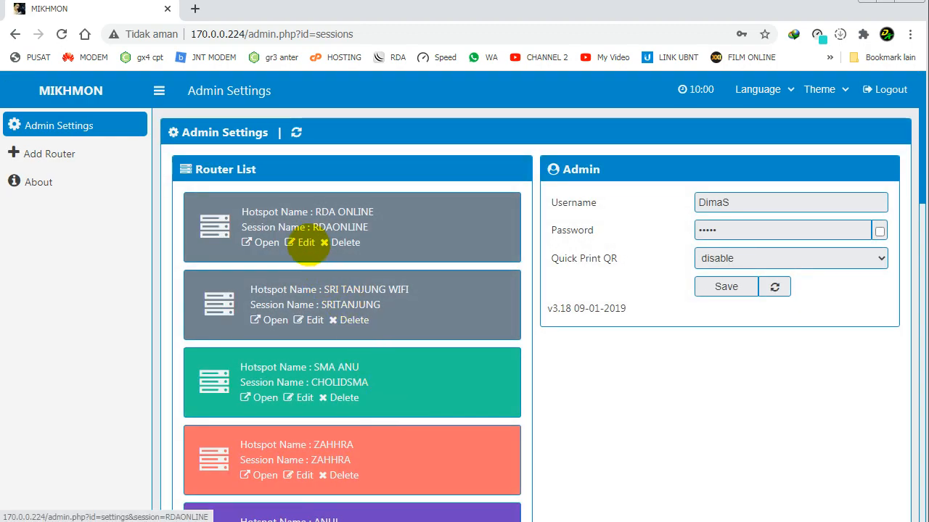
Open the RDAONLINE session settings, compare the MikroTik IP with the Mikhmon server address, and connect the session to the router
click(306, 243)
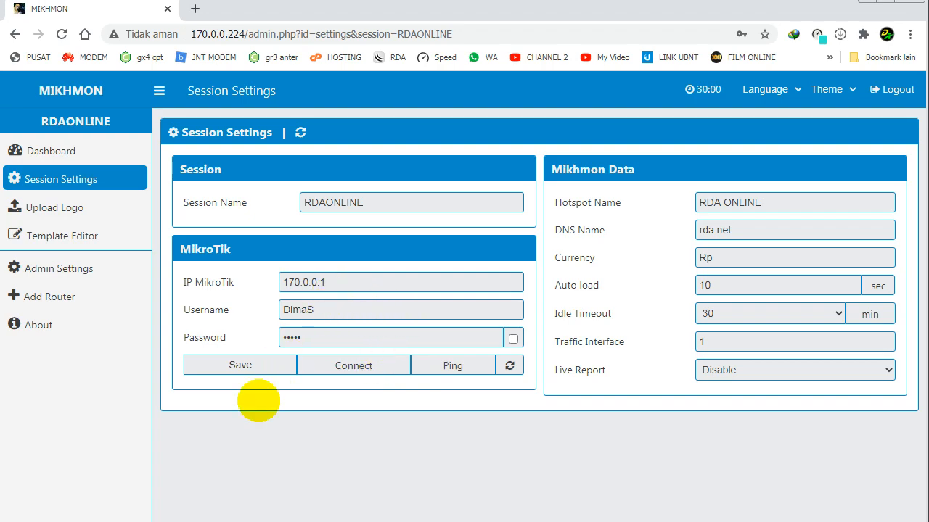
click(80, 521)
click(460, 158)
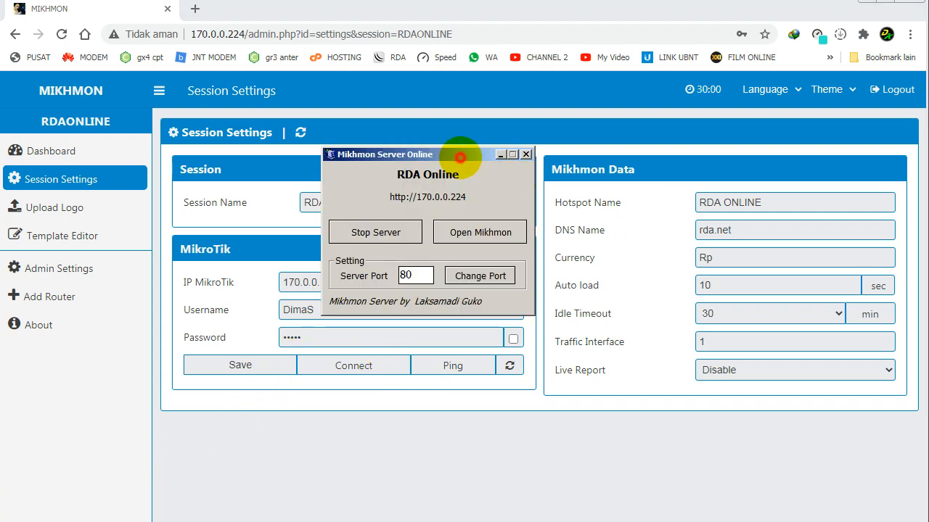
drag(460, 158, 635, 141)
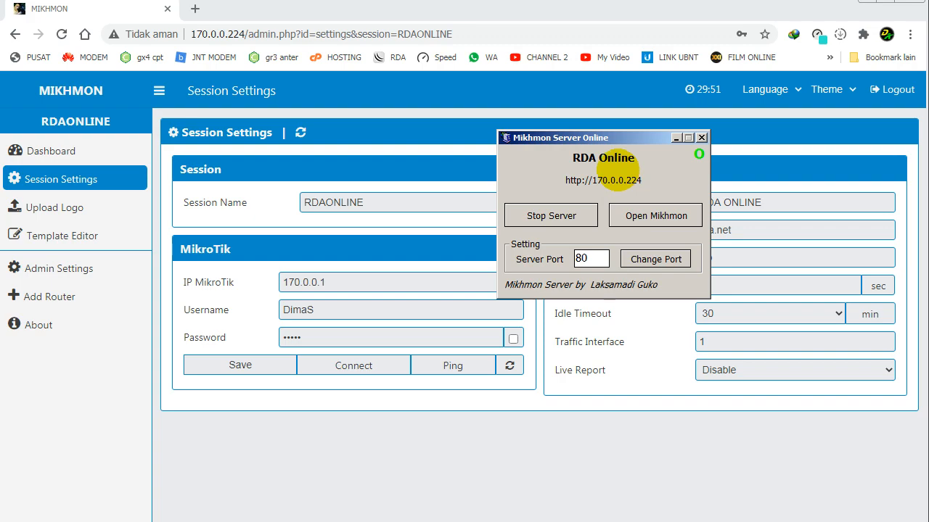
click(330, 368)
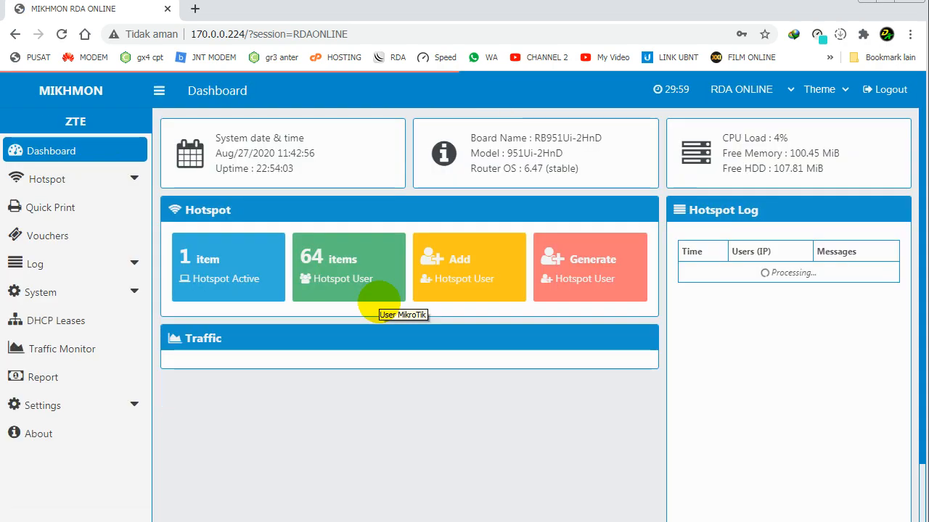
Examine the hotspot activity on the RDA ONLINE dashboard and check the currently connected wireless network
click(211, 263)
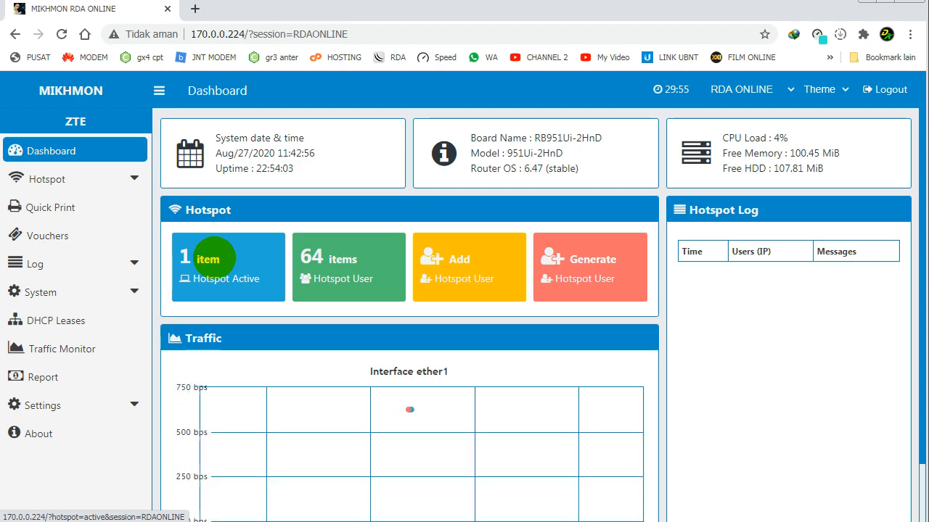
click(195, 257)
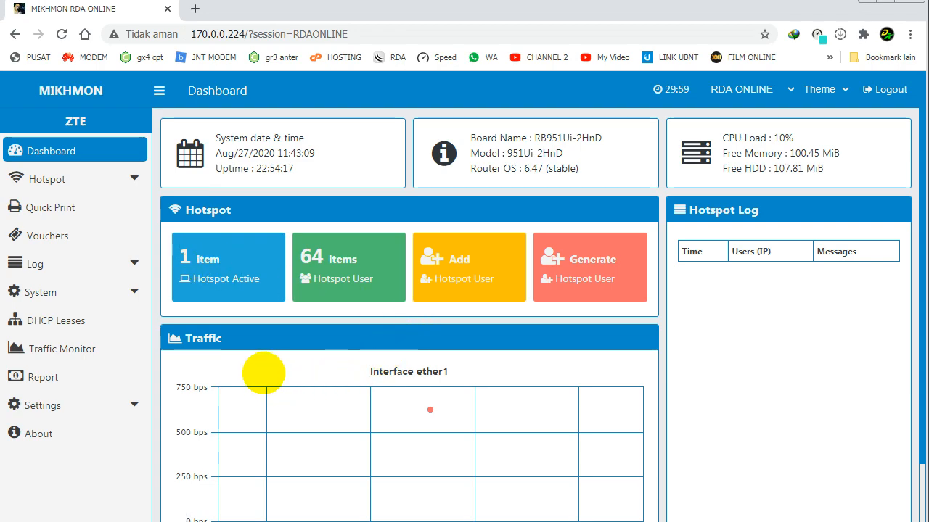
click(218, 270)
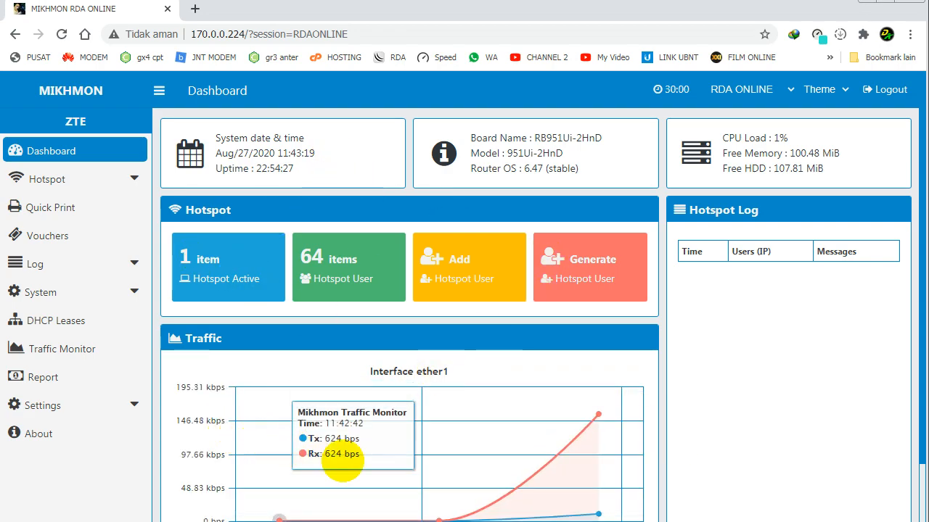
click(871, 521)
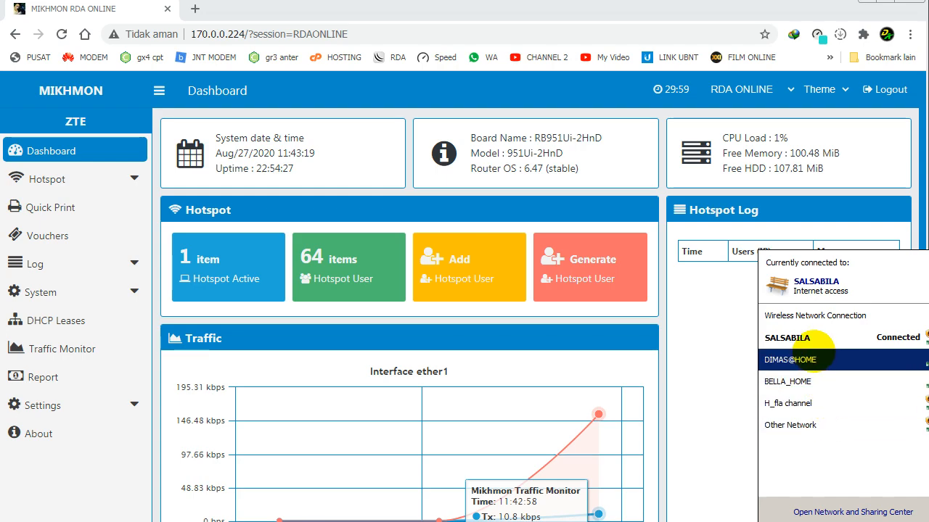
mouse_move(811, 341)
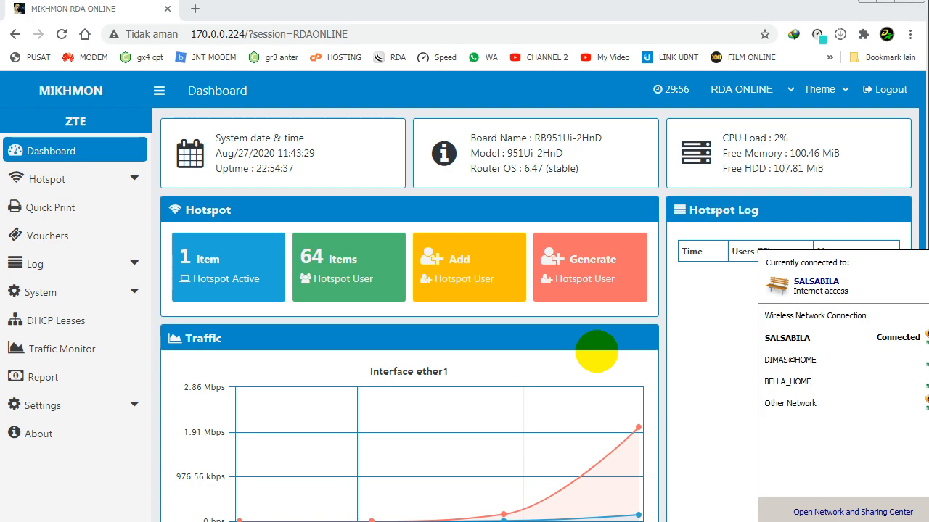
click(600, 352)
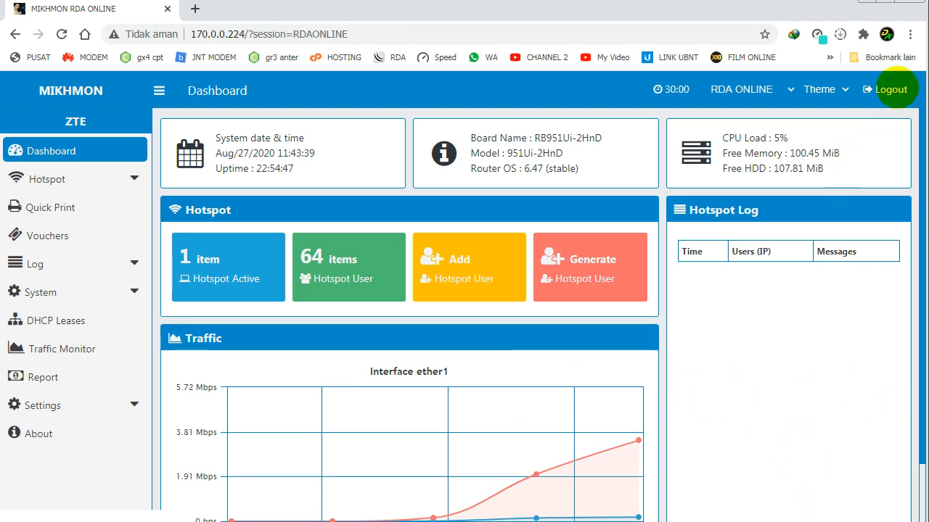
Log out of Mikhmon and close its browser tab, leaving only a new blank tab
click(902, 89)
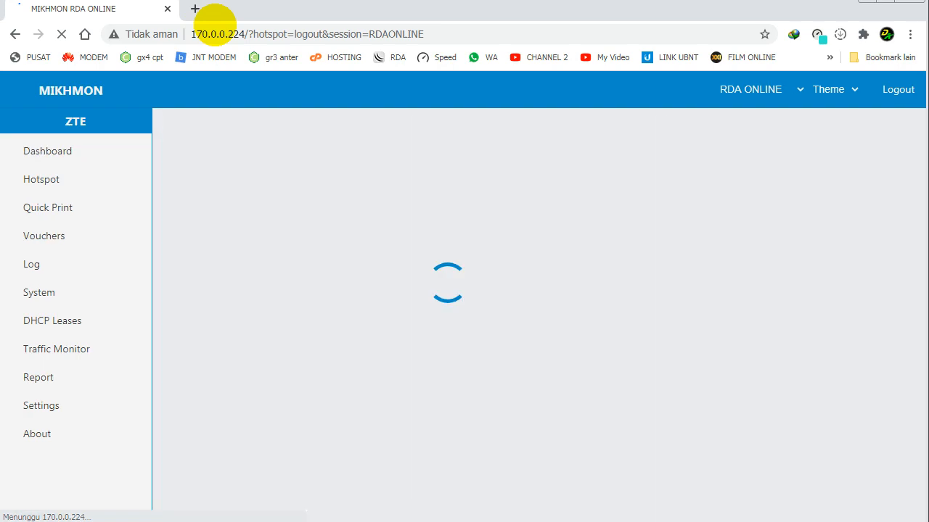
click(194, 8)
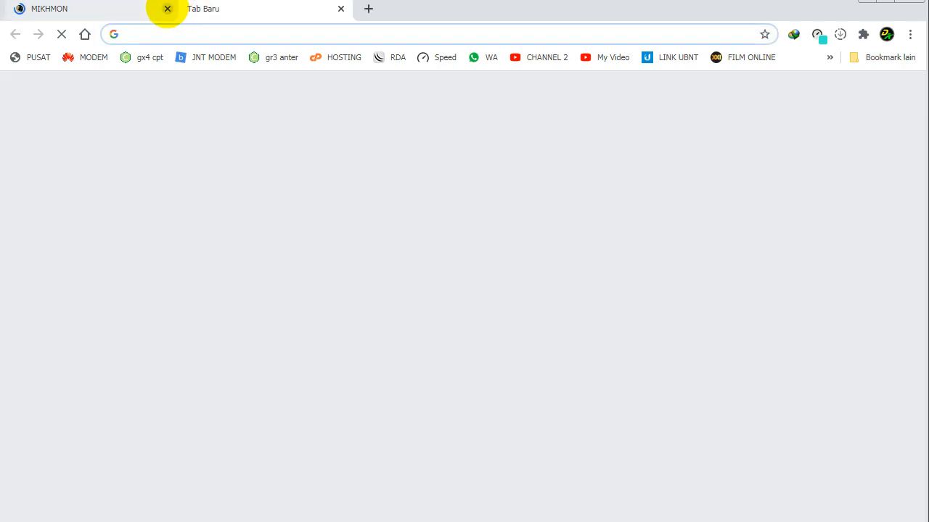
click(112, 7)
click(166, 8)
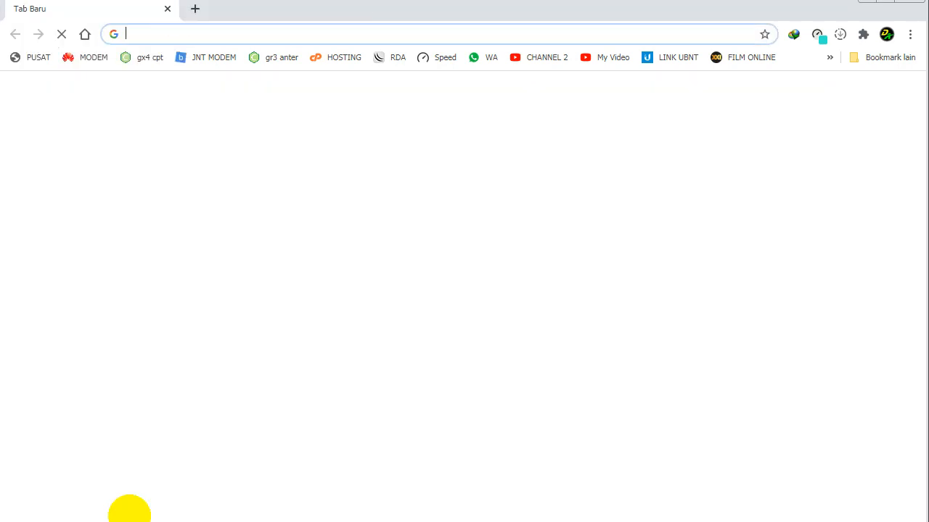
Stop the Mikhmon server and close its window
click(533, 215)
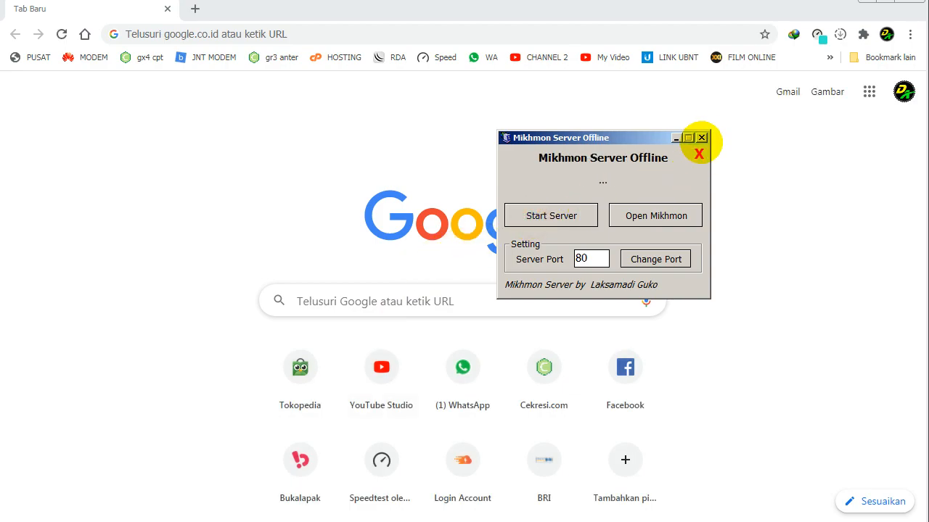
click(701, 137)
click(893, 521)
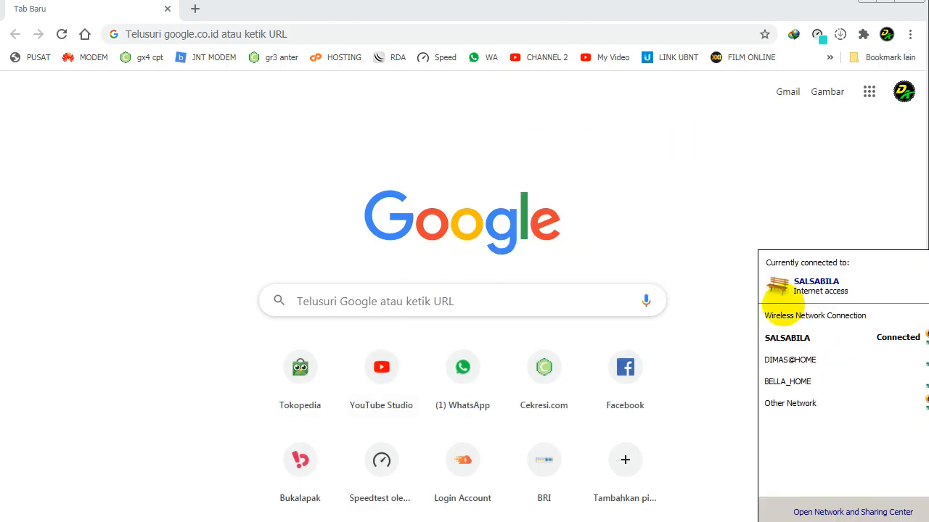
click(776, 361)
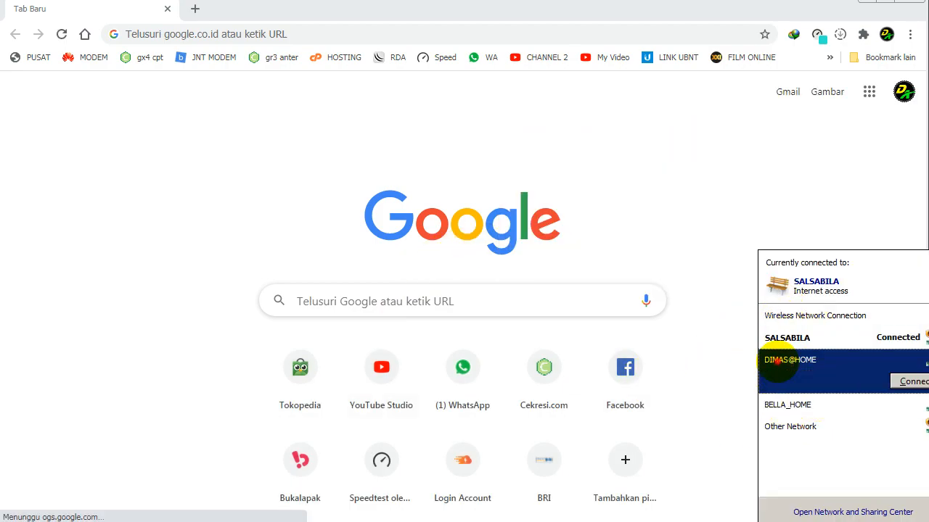
click(777, 362)
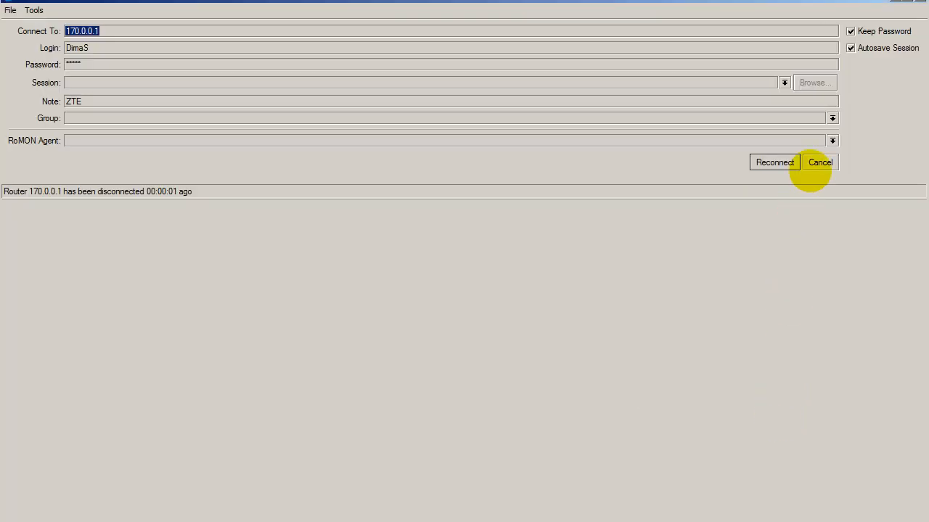
click(820, 162)
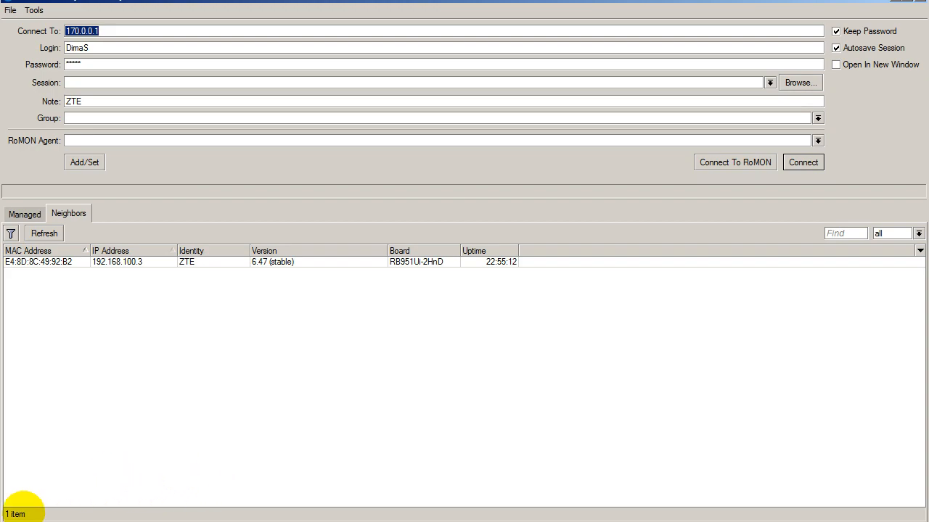
click(145, 521)
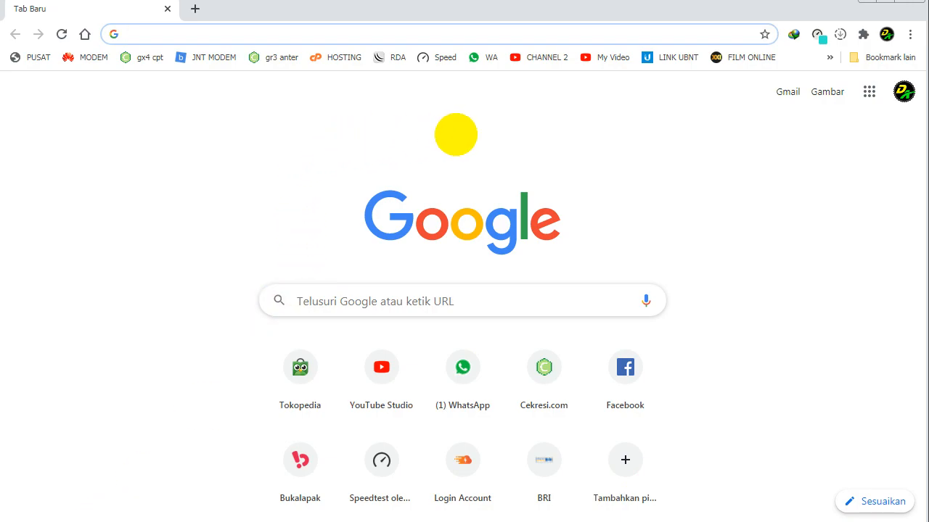
Relaunch Mikhmon from its server on the new network and log in with the admin username and password
click(58, 521)
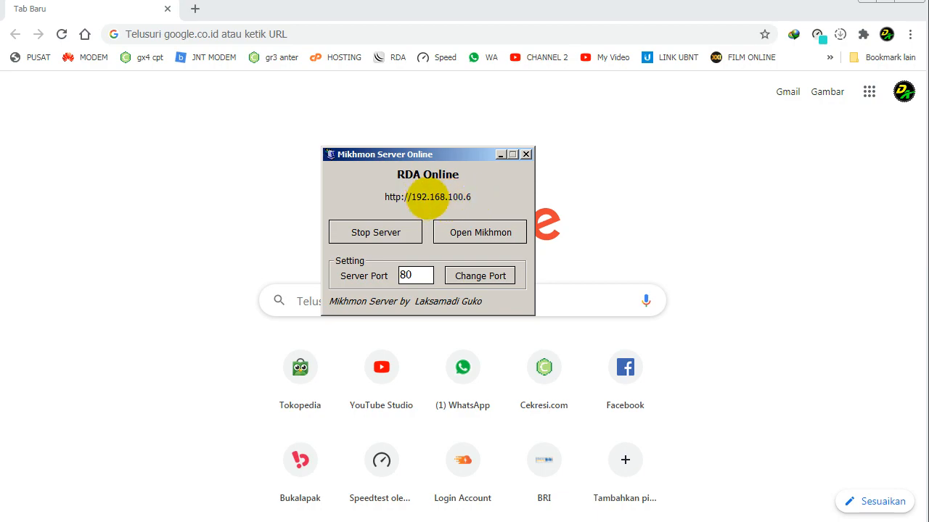
click(453, 232)
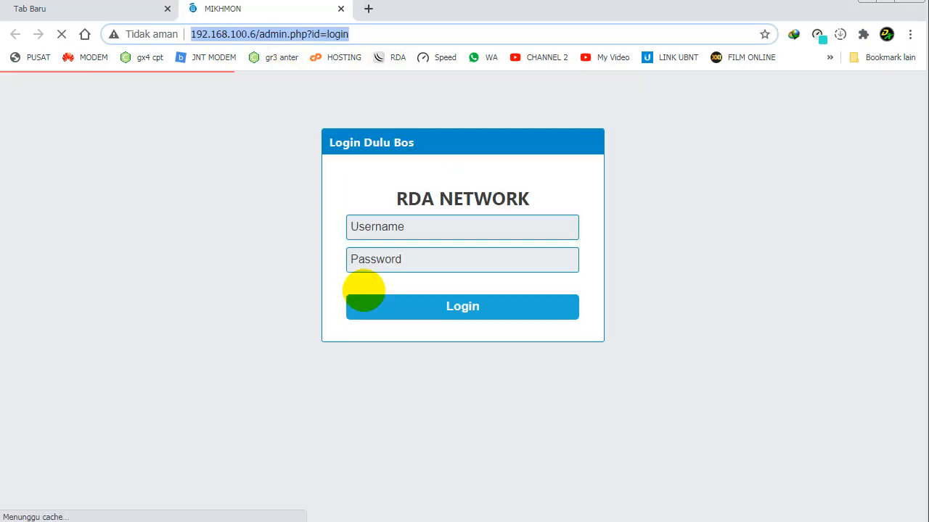
click(384, 446)
scroll(388, 445, down, 1)
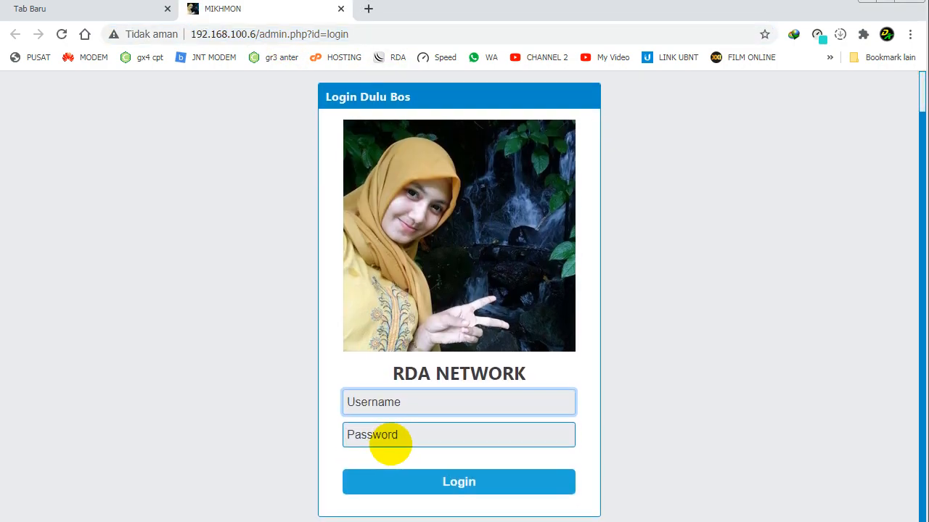
text(DimaS)
key(Tab)
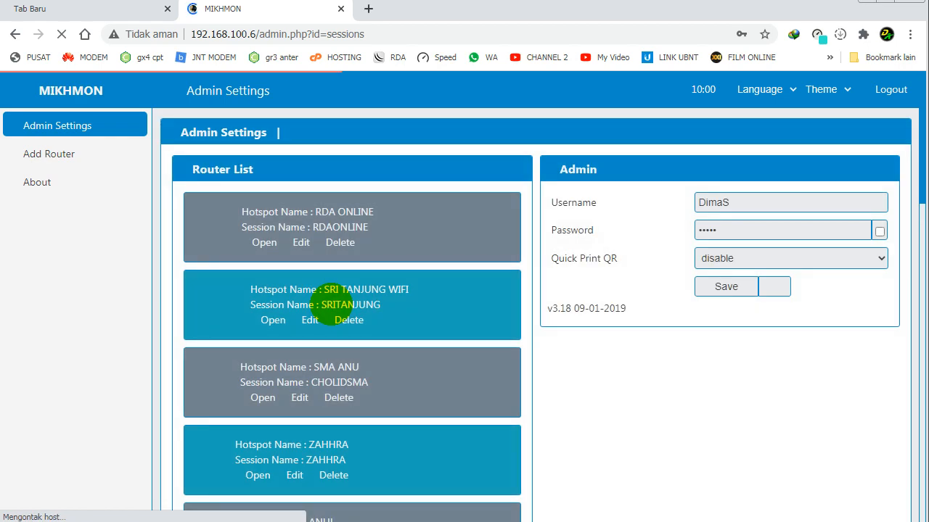
Try to connect the RDAONLINE session with its MikroTik IP 170.0.0.1 and compare that IP with the Mikhmon server address
click(306, 244)
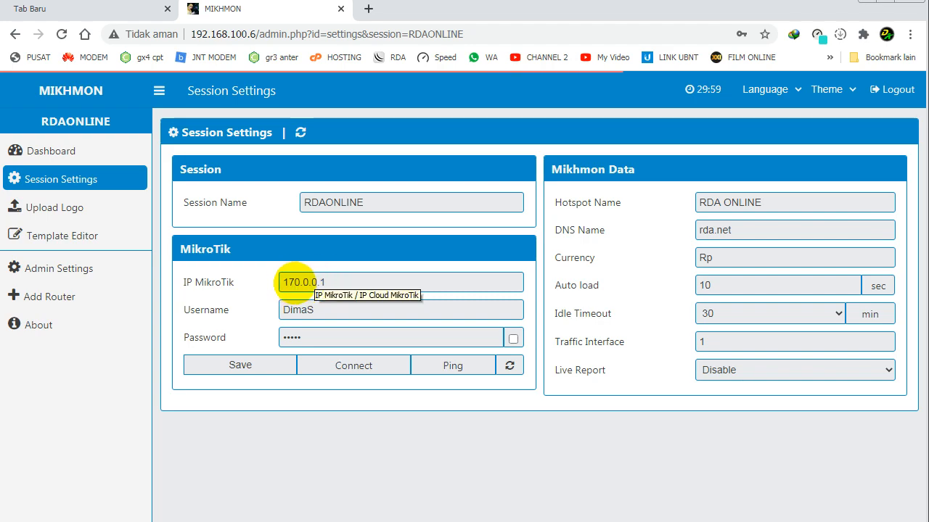
click(363, 365)
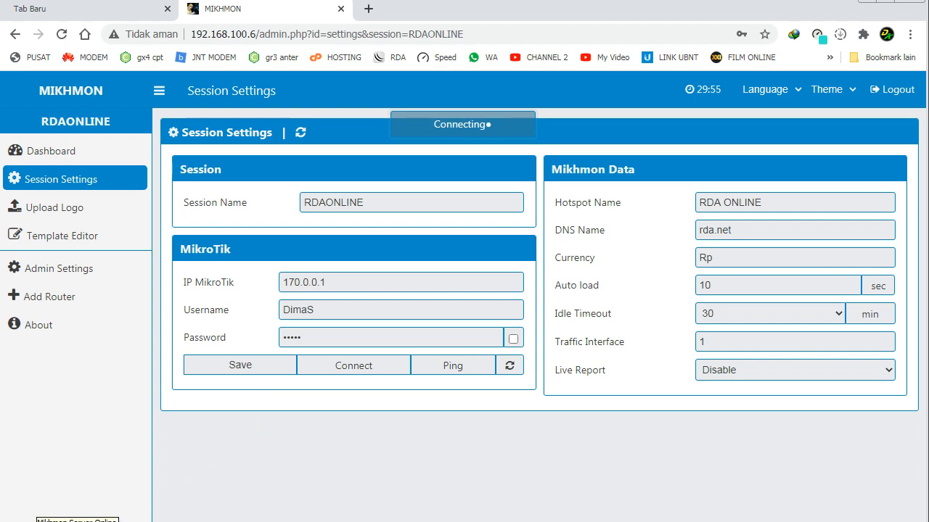
click(78, 521)
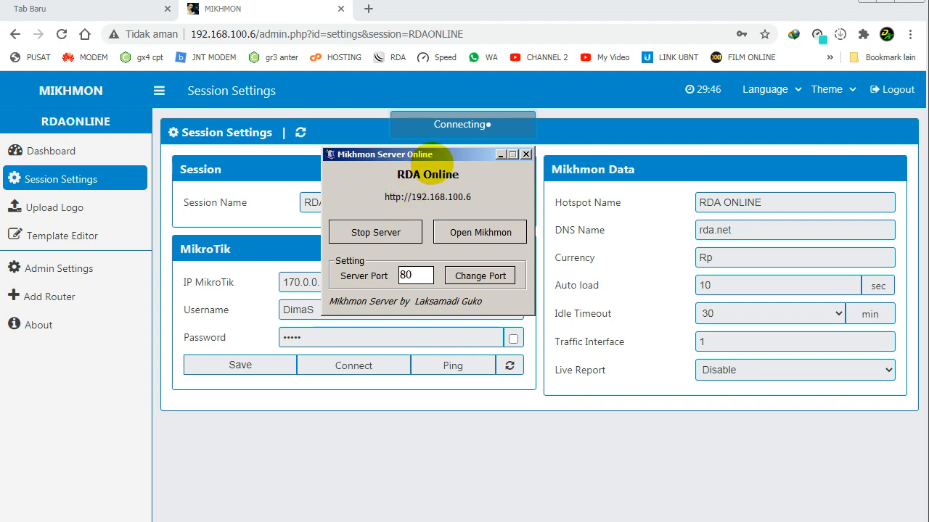
click(501, 153)
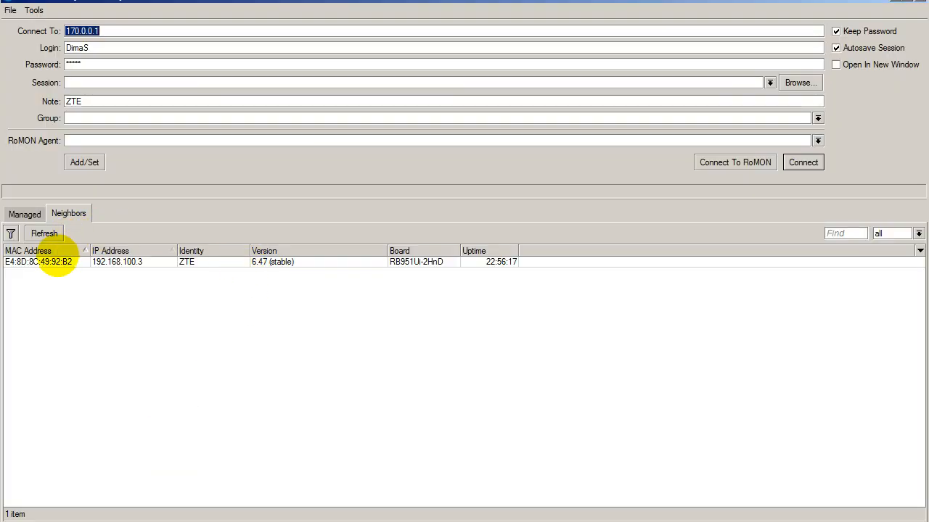
Connect WinBox to the neighbouring router at 192.168.100.3 and select ether1's entry in the IP address list
click(119, 264)
click(803, 162)
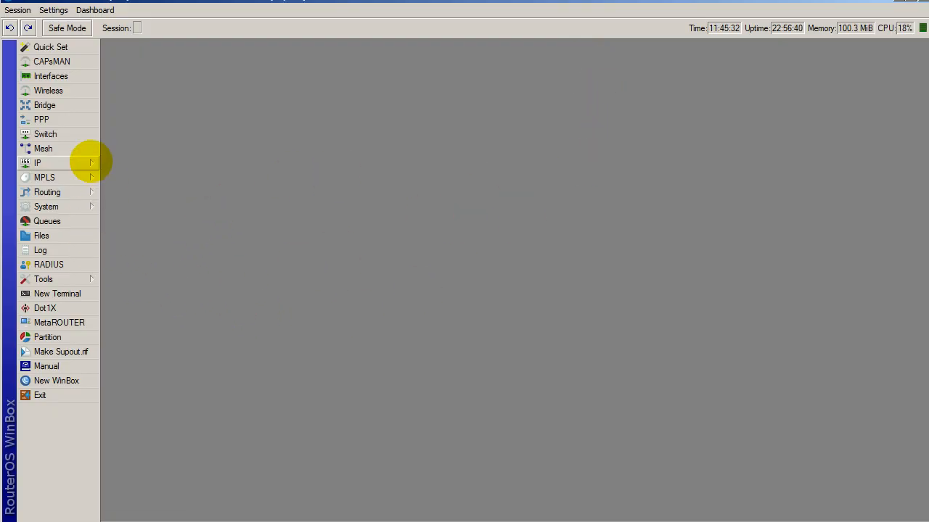
click(90, 160)
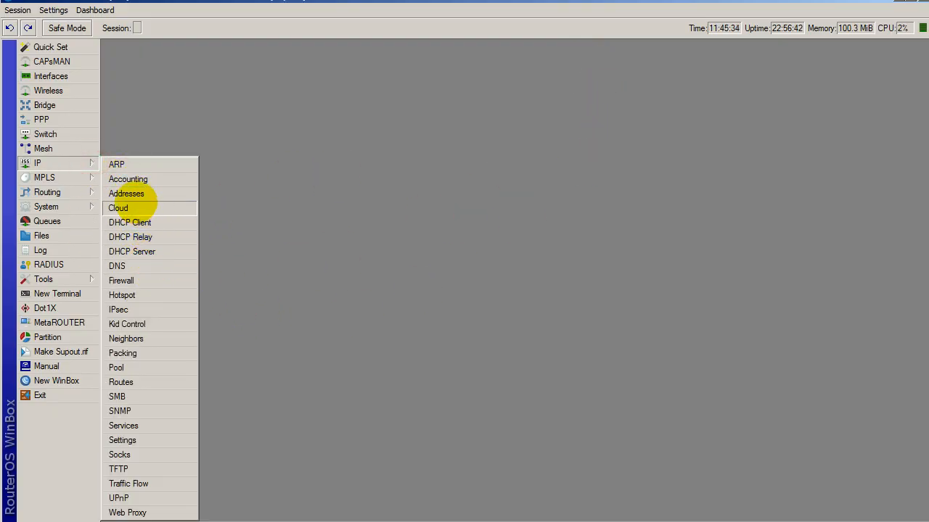
click(141, 193)
drag(642, 80, 498, 109)
click(425, 164)
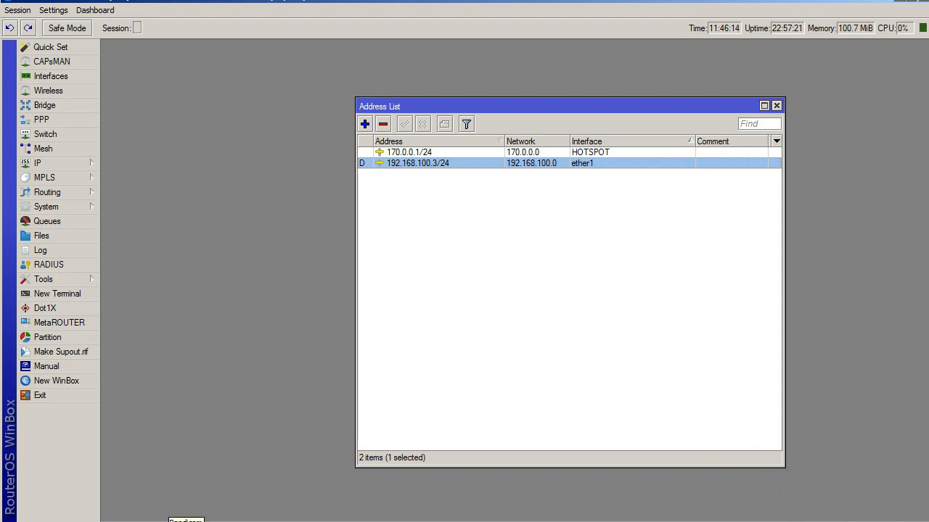
Reopen the Mikhmon server window, stop the server and close the window
right_click(806, 477)
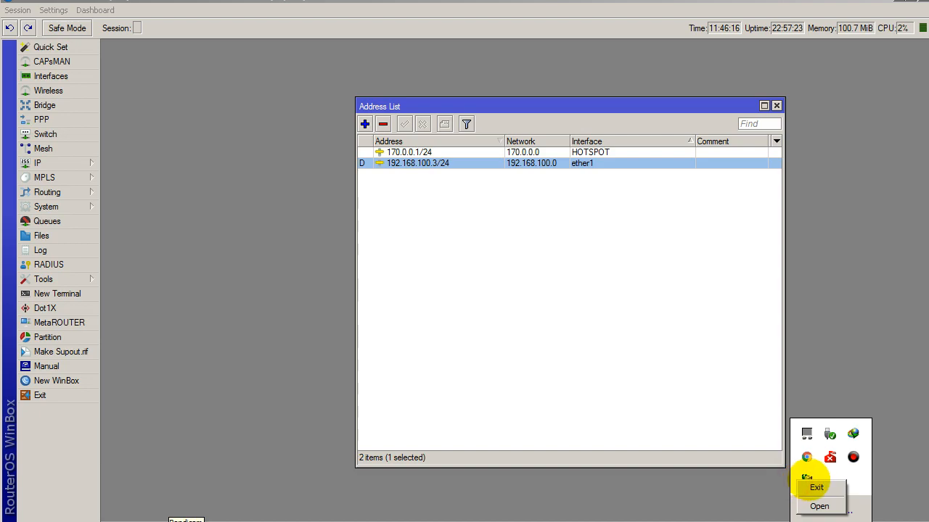
click(818, 506)
click(377, 233)
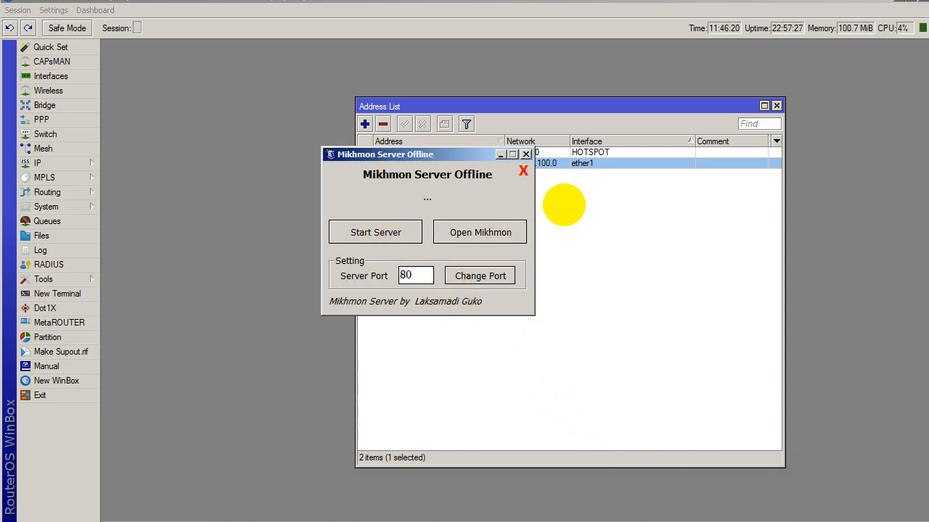
click(525, 154)
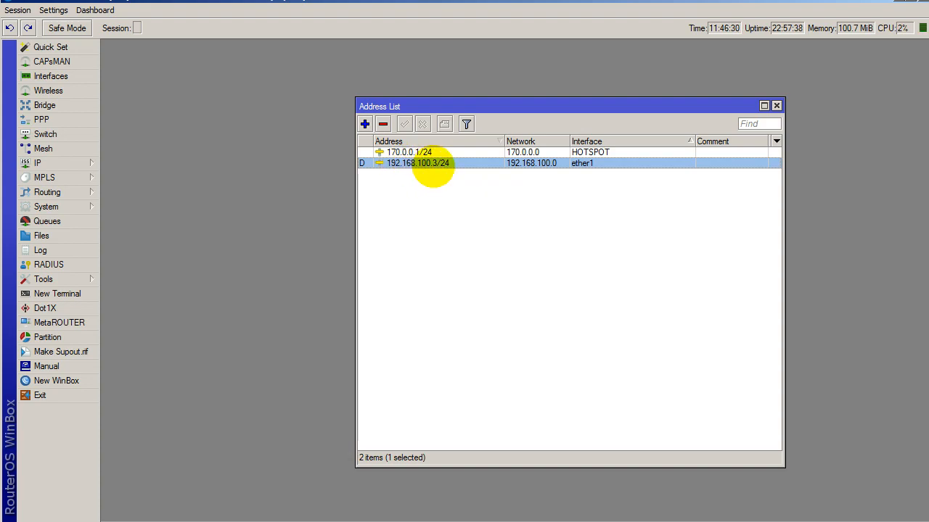
Examine ether1's entry in the DHCP client list and its address in the IP address list
mouse_move(432, 167)
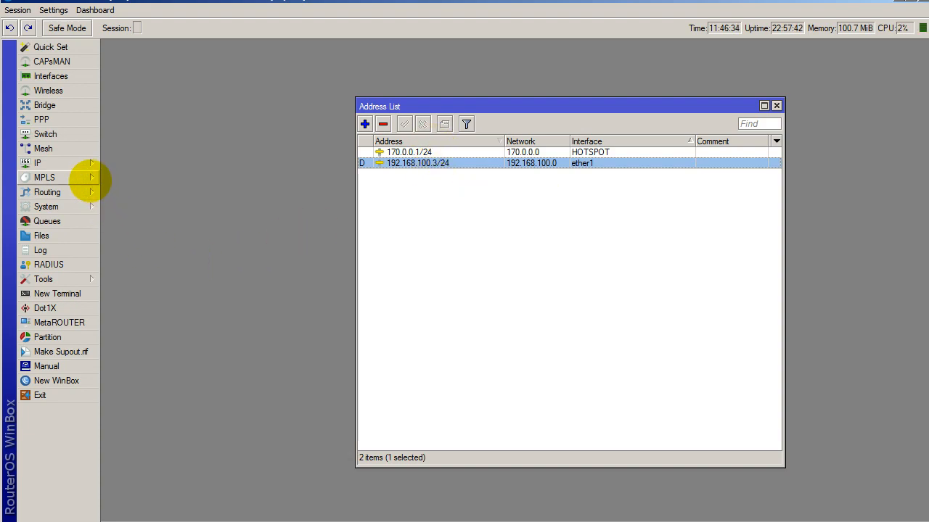
click(77, 165)
click(182, 224)
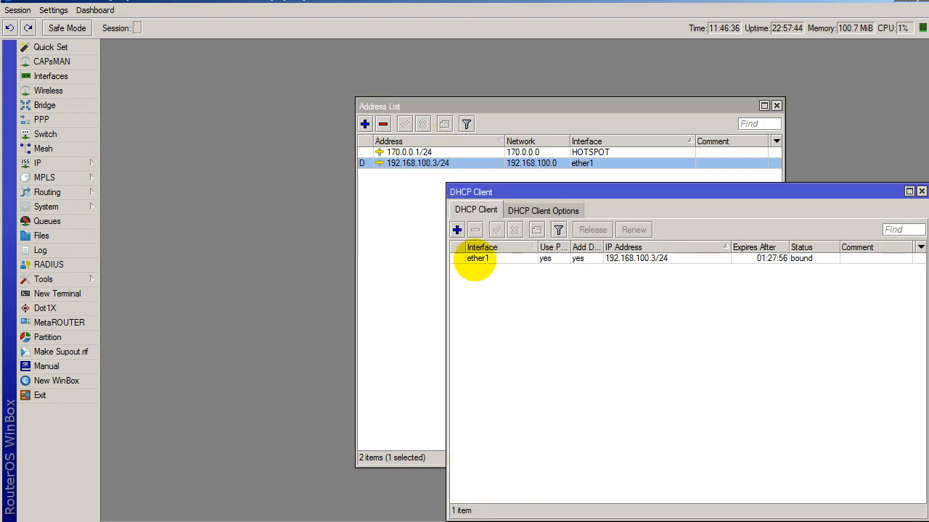
drag(684, 192, 421, 232)
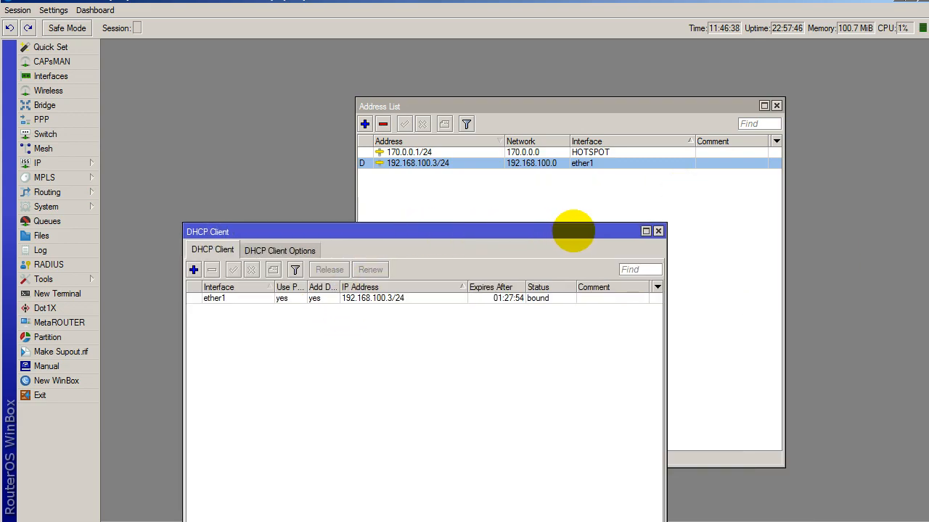
click(658, 232)
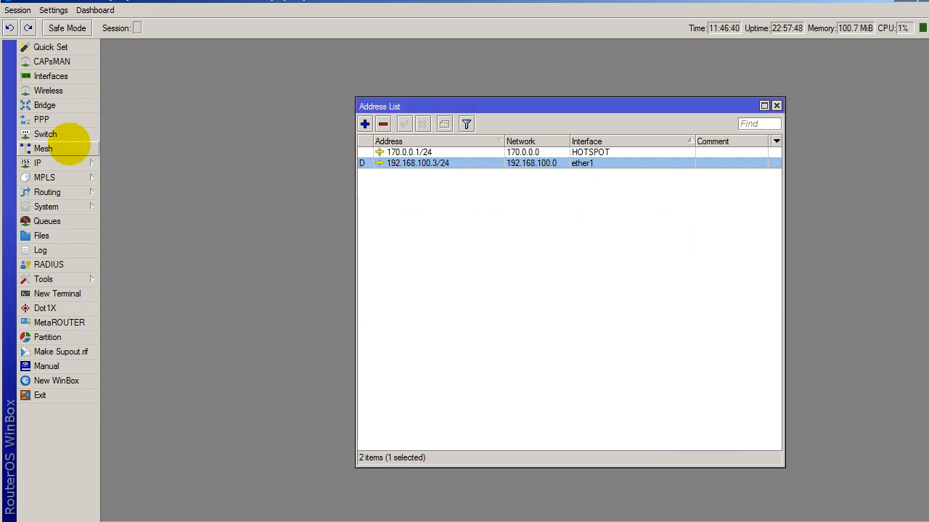
click(62, 162)
click(116, 195)
click(61, 165)
click(71, 163)
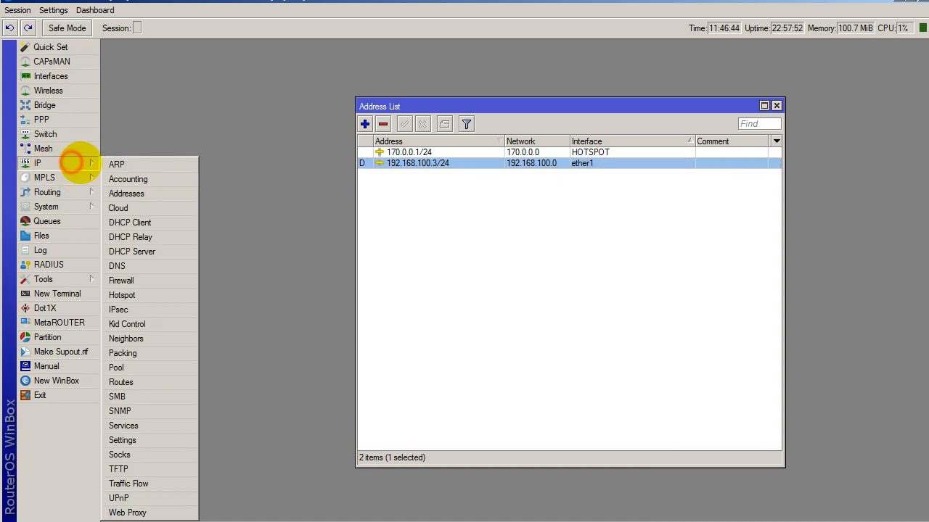
click(127, 193)
click(417, 163)
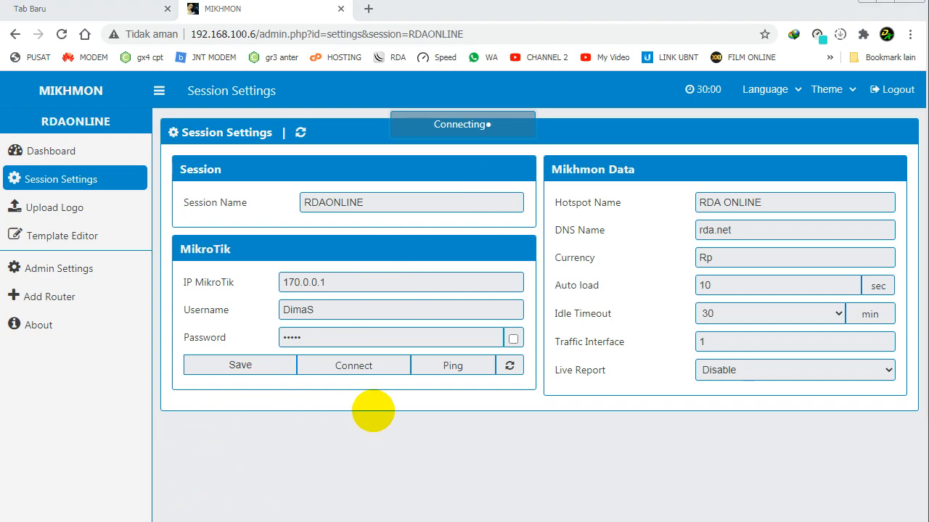
Relaunch Mikhmon from its server, close the old Mikhmon page and open the RDAONLINE session for editing
click(363, 520)
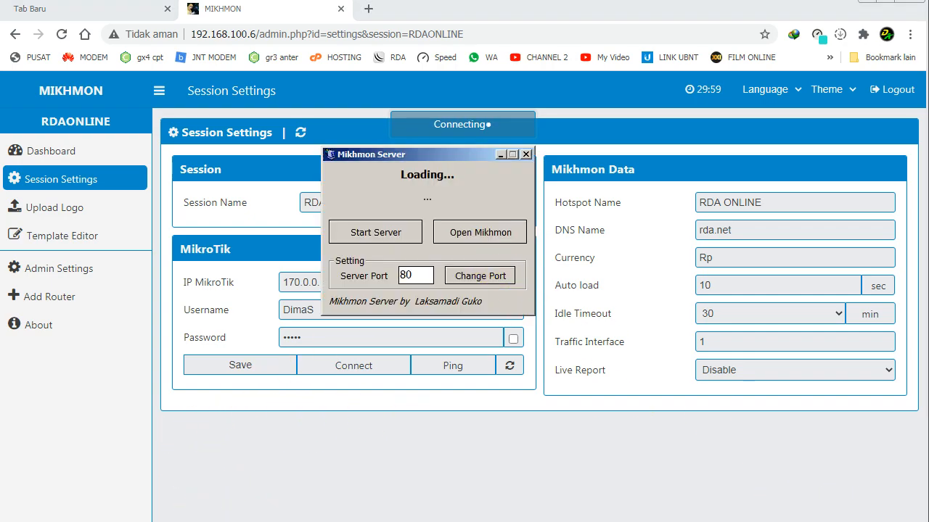
click(834, 520)
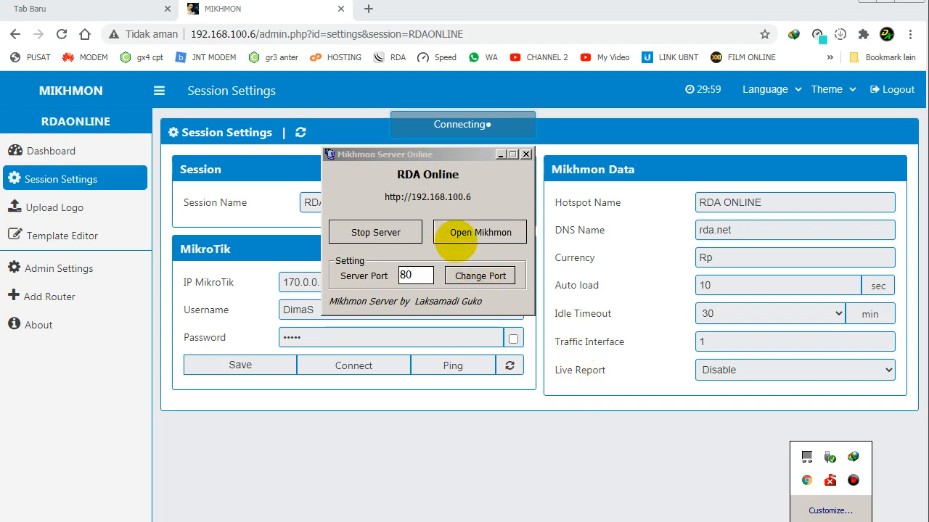
click(481, 233)
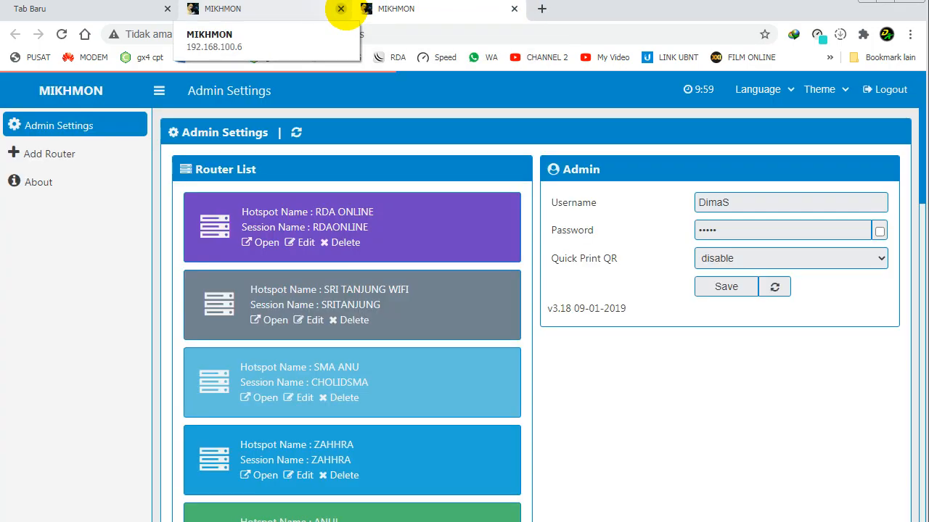
click(340, 9)
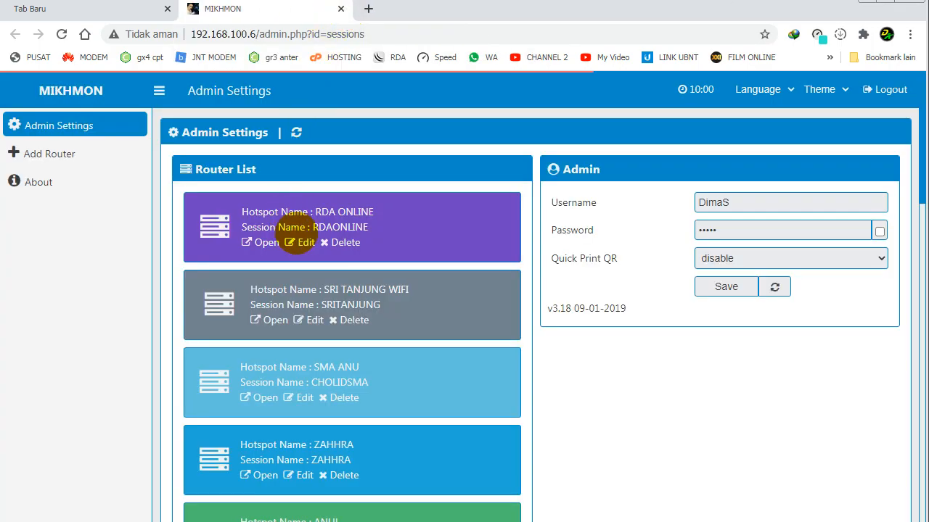
click(299, 242)
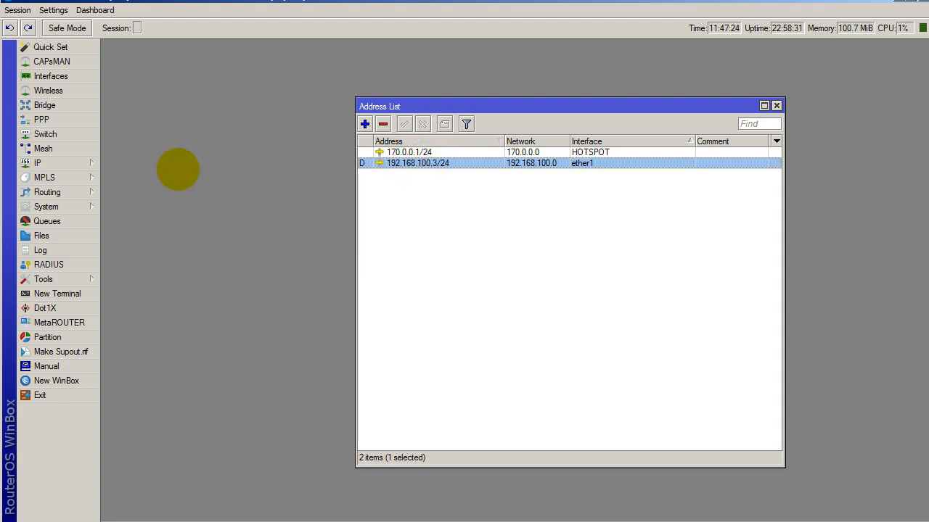
Set the RDAONLINE session's MikroTik IP to ether1's address from WinBox, 192.168.100.3, then save and connect the session
click(88, 162)
click(124, 193)
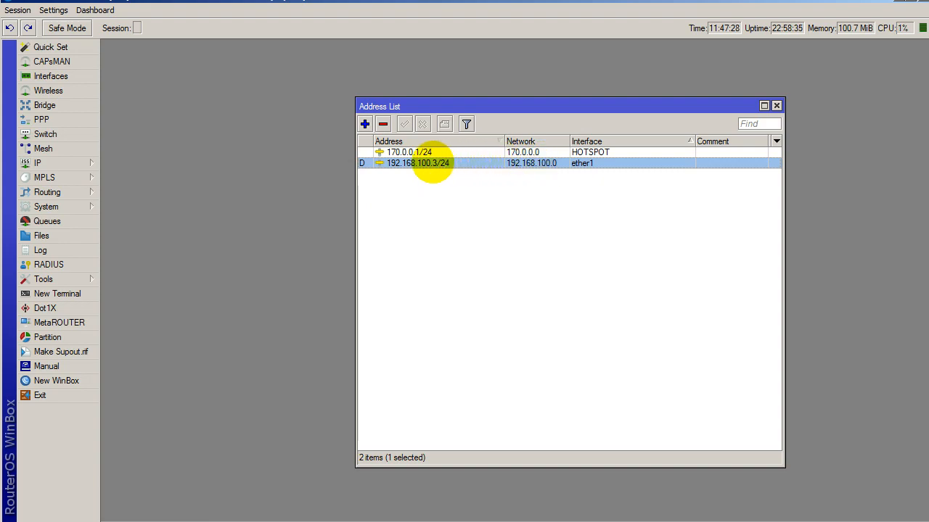
mouse_move(429, 162)
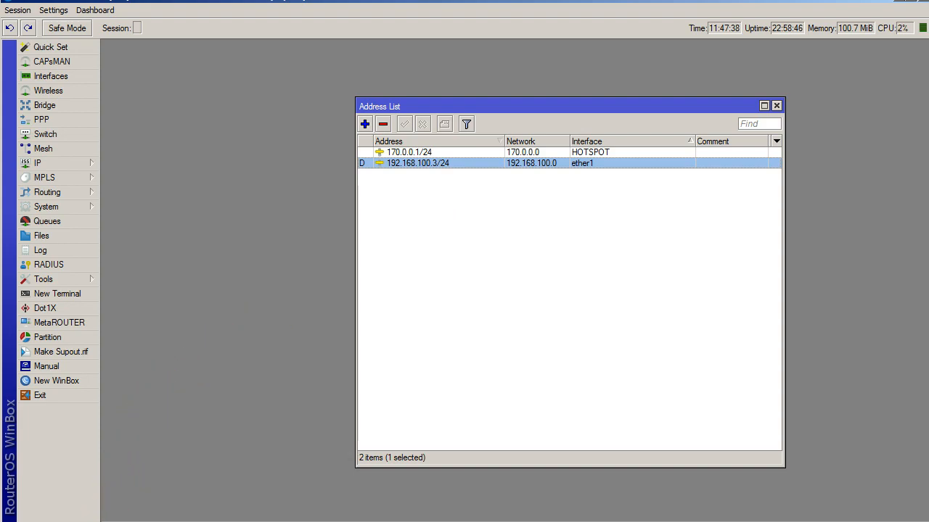
key(alt+Tab)
double_click(362, 286)
text(192.168.100.3)
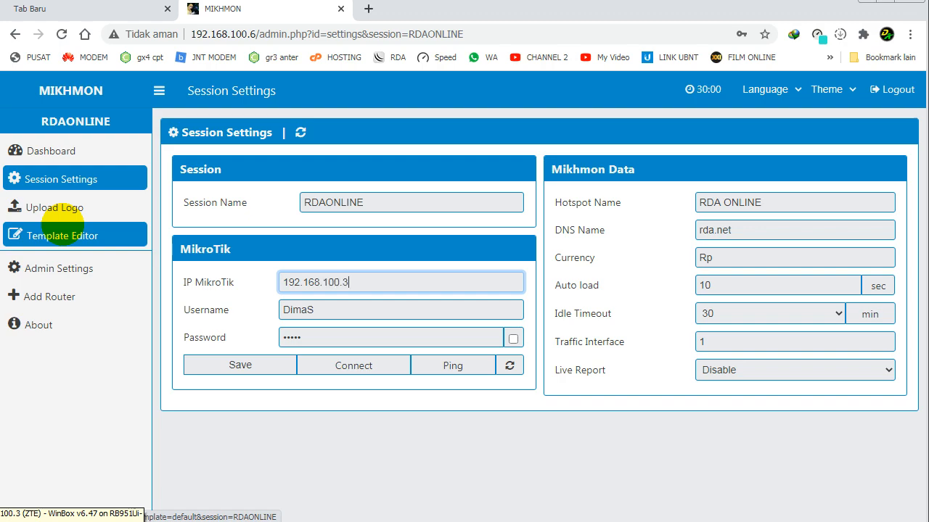
click(222, 367)
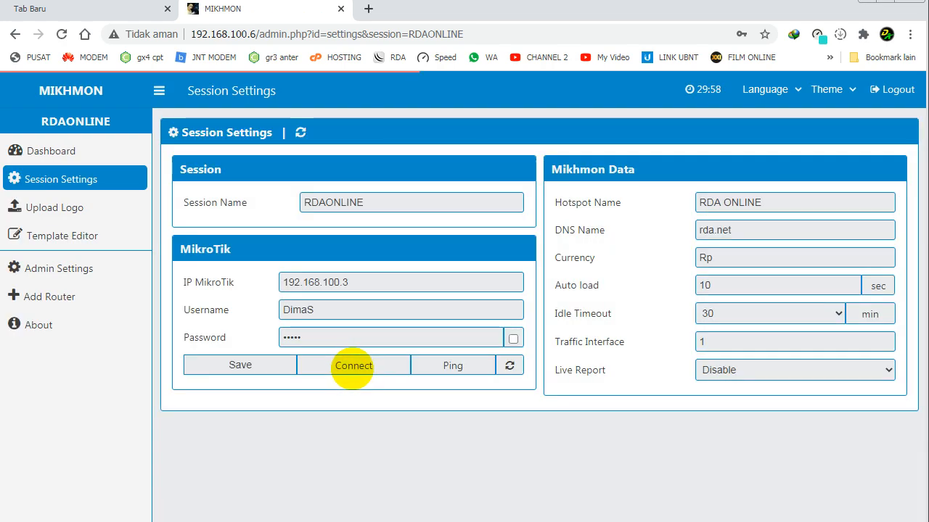
click(353, 366)
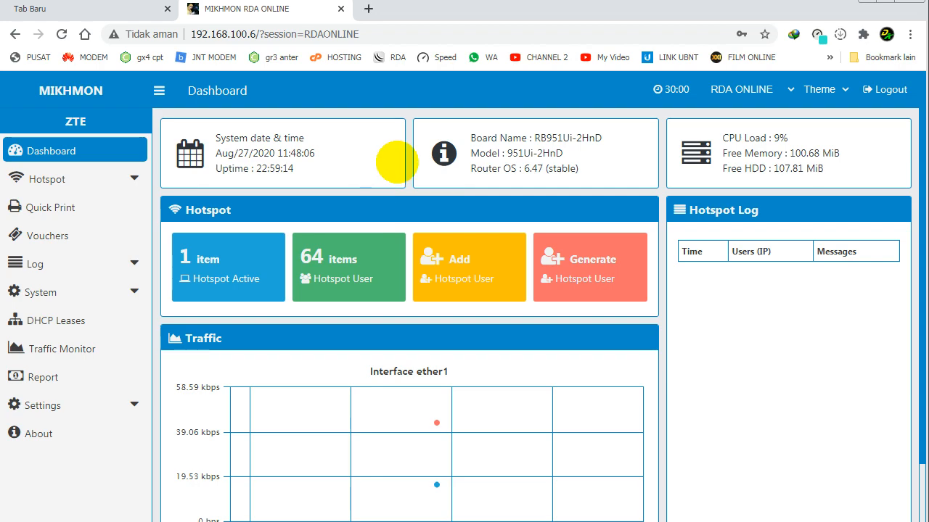
Log out of Mikhmon and close its page, then shut down the Mikhmon server and its window
click(881, 90)
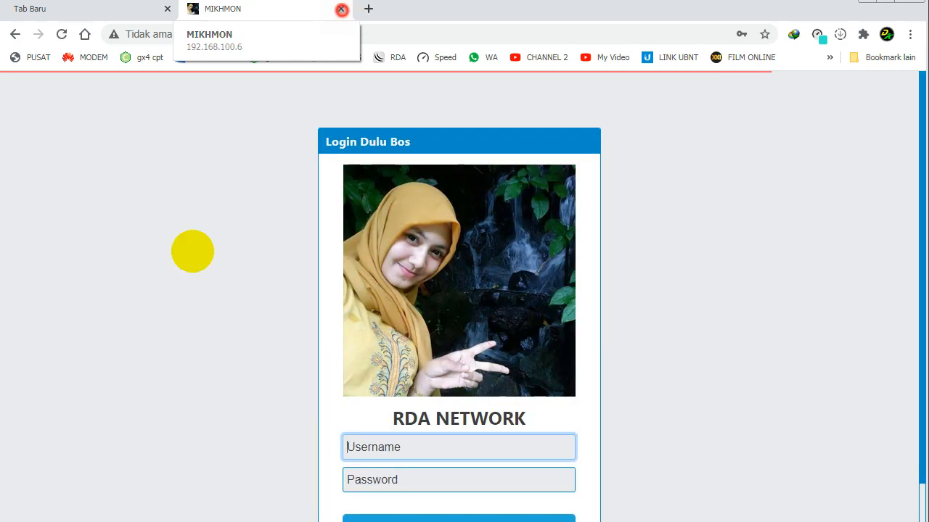
click(340, 8)
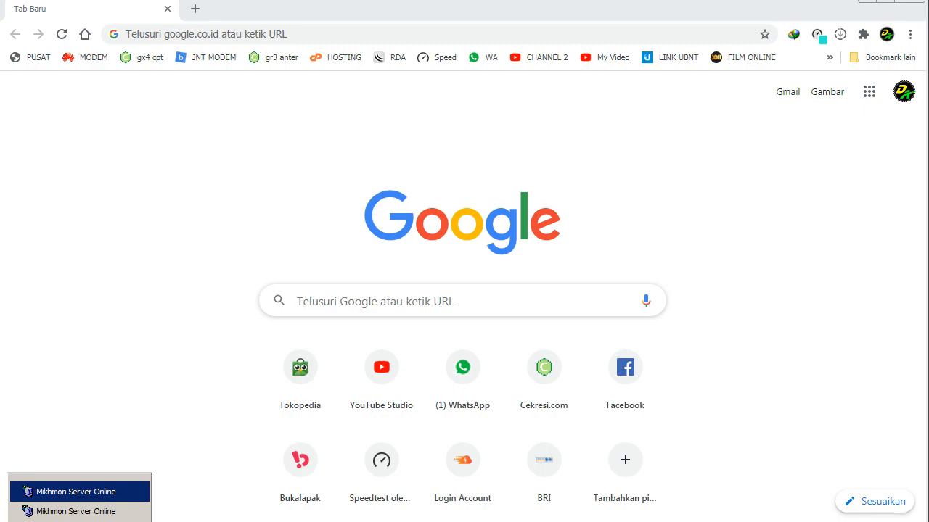
click(130, 511)
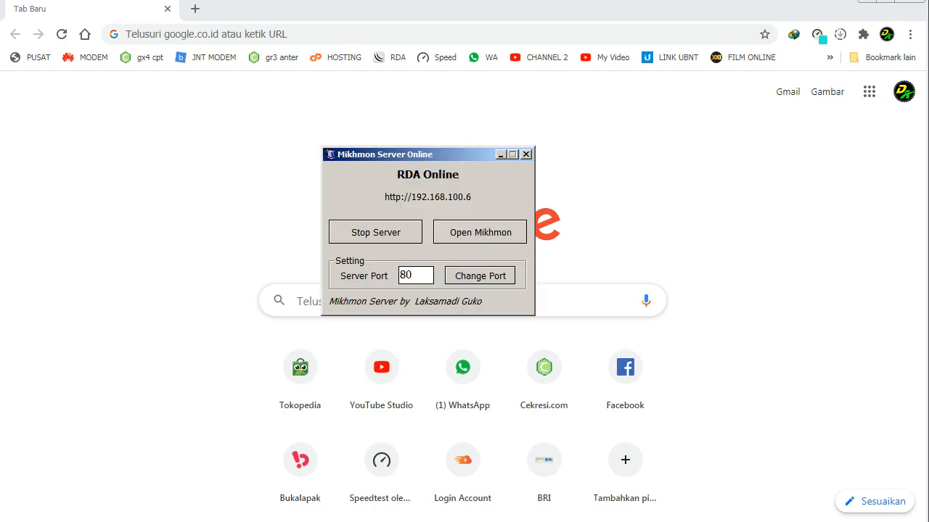
click(358, 232)
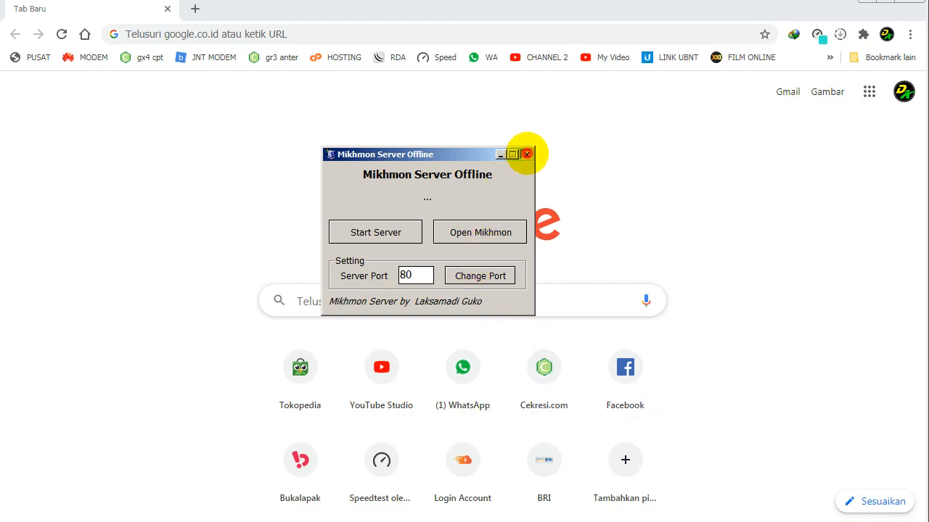
click(525, 153)
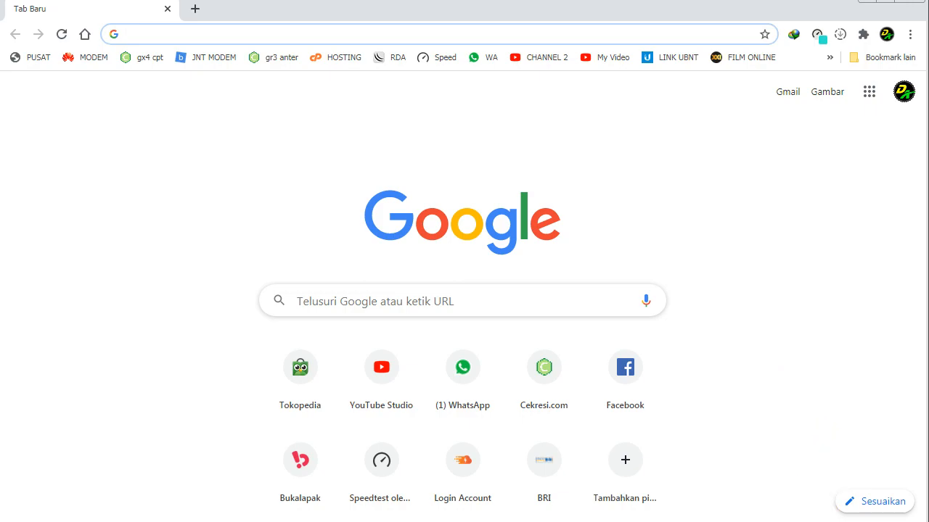
Switch the wireless connection back to the hotspot's own network and cancel WinBox's reconnection to 192.168.100.3
click(830, 521)
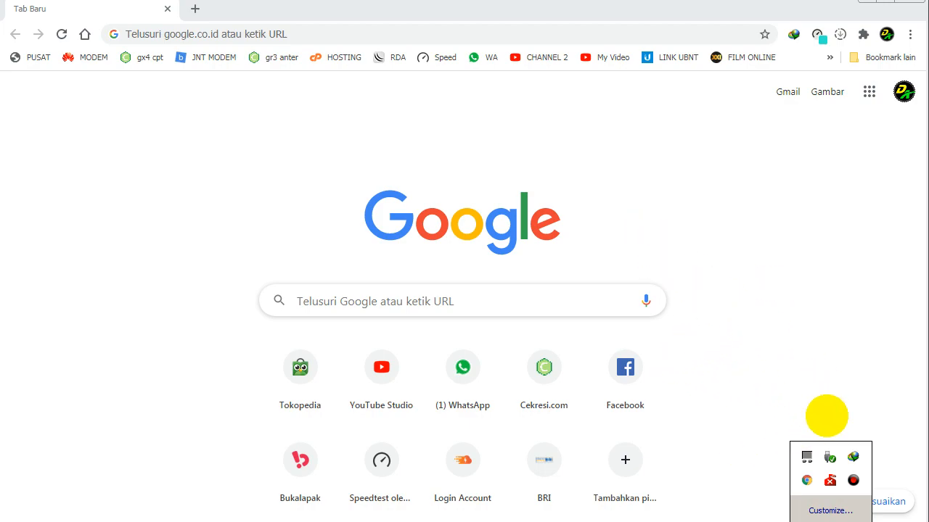
click(866, 521)
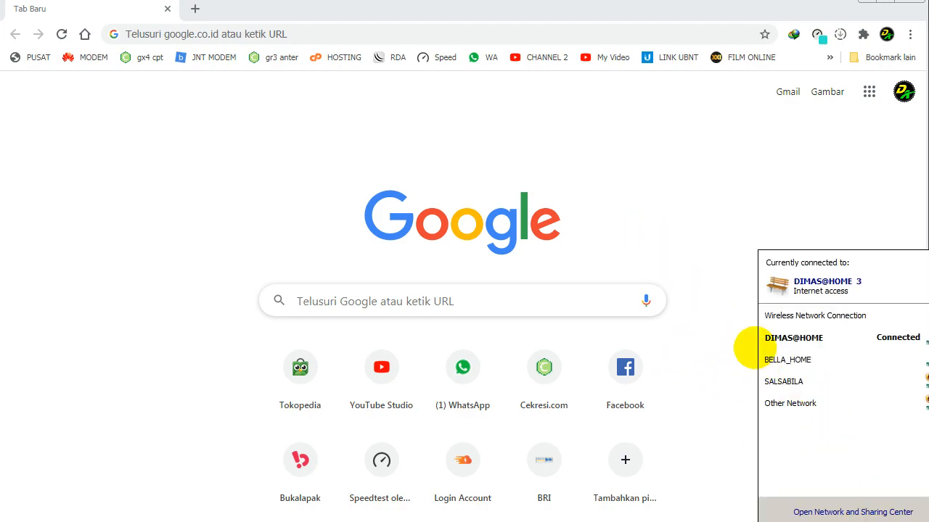
double_click(789, 386)
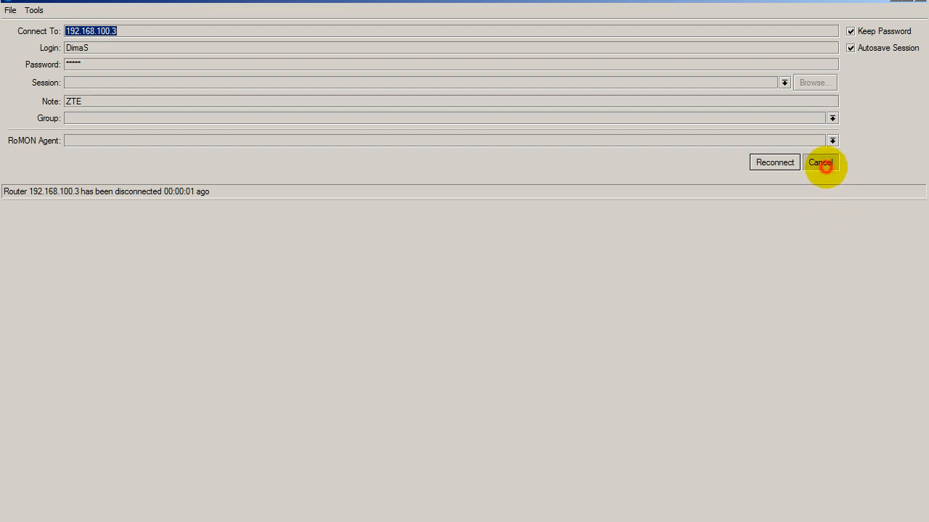
click(820, 163)
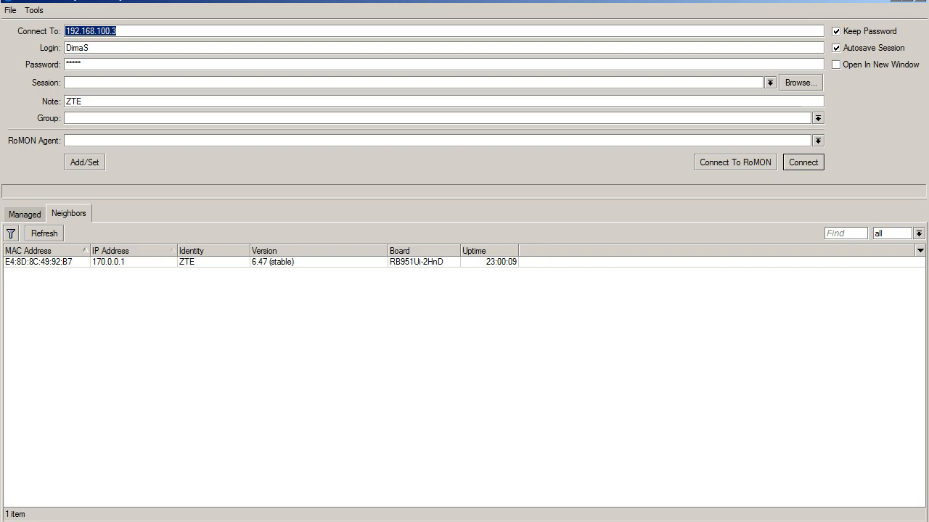
Launch Mikhmon from its server on the hotspot network and log in with the admin username and password
click(151, 521)
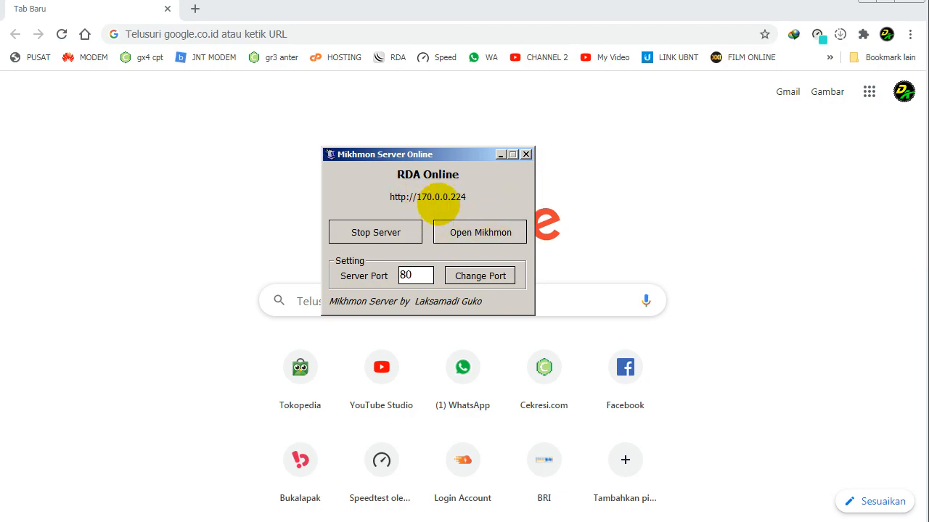
click(479, 232)
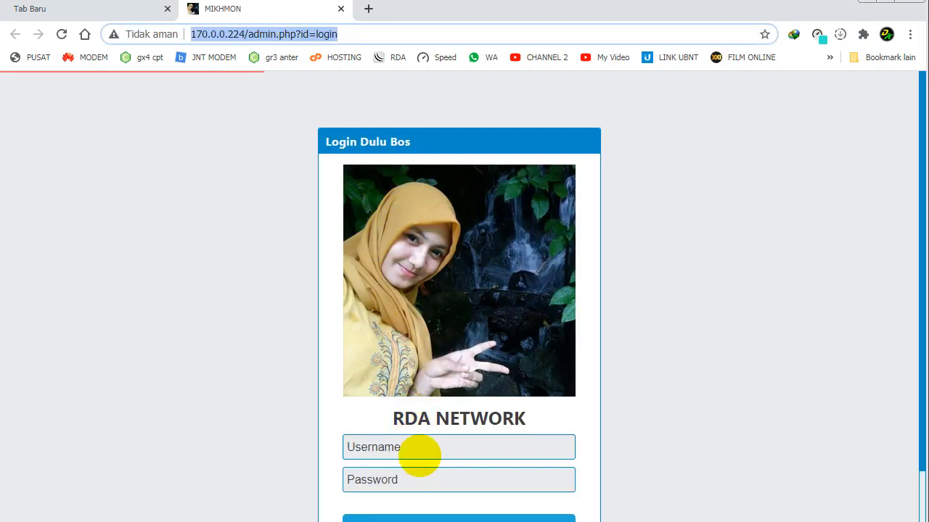
click(421, 451)
scroll(438, 441, down, 1)
text(Dima)
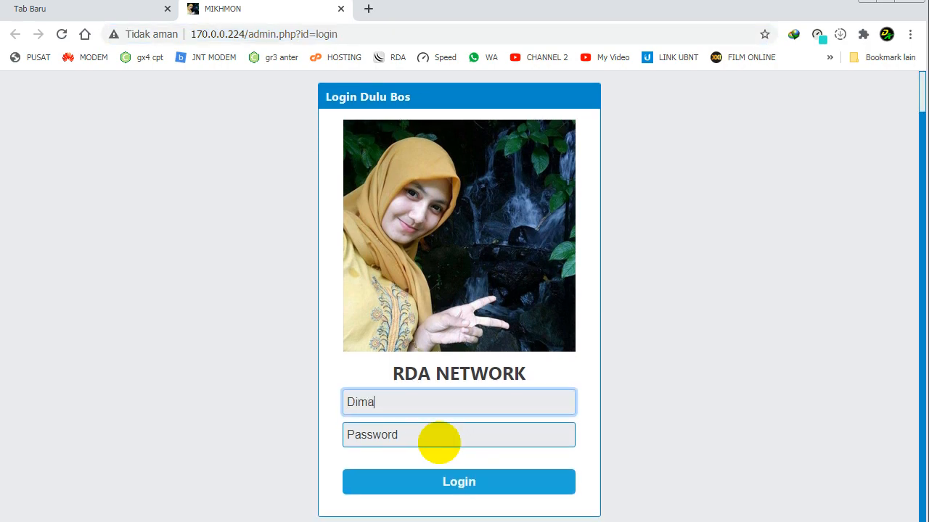
text(S)
key(Tab)
text(•••••)
key(Return)
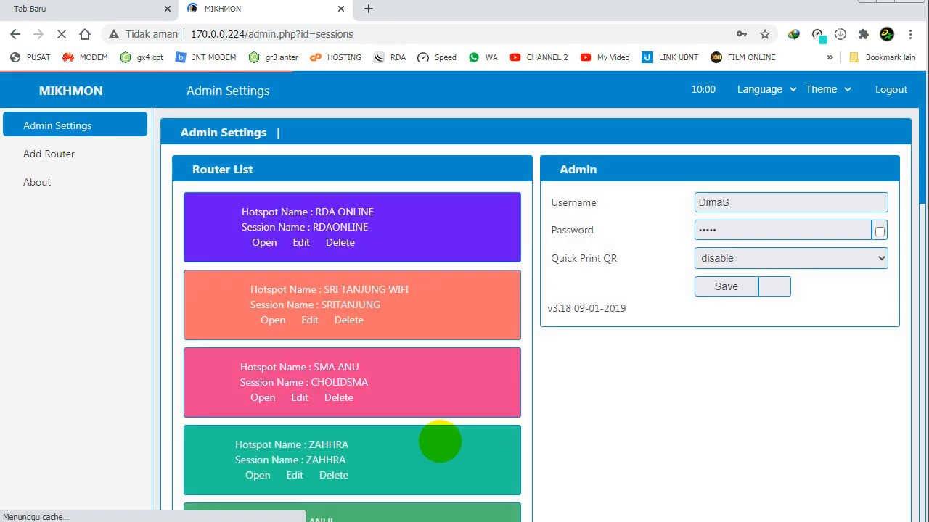
Connect the RDAONLINE session from its settings, then reopen those settings from the router list and save them
click(306, 243)
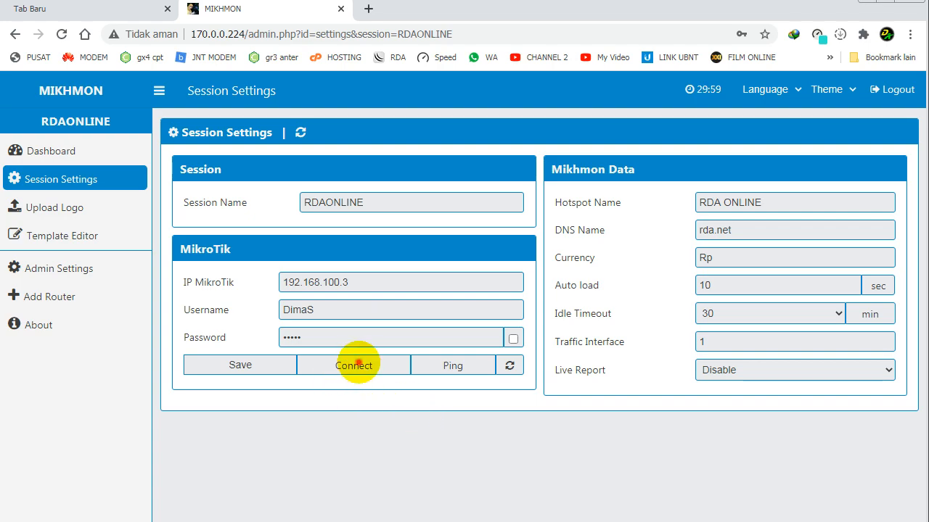
click(354, 365)
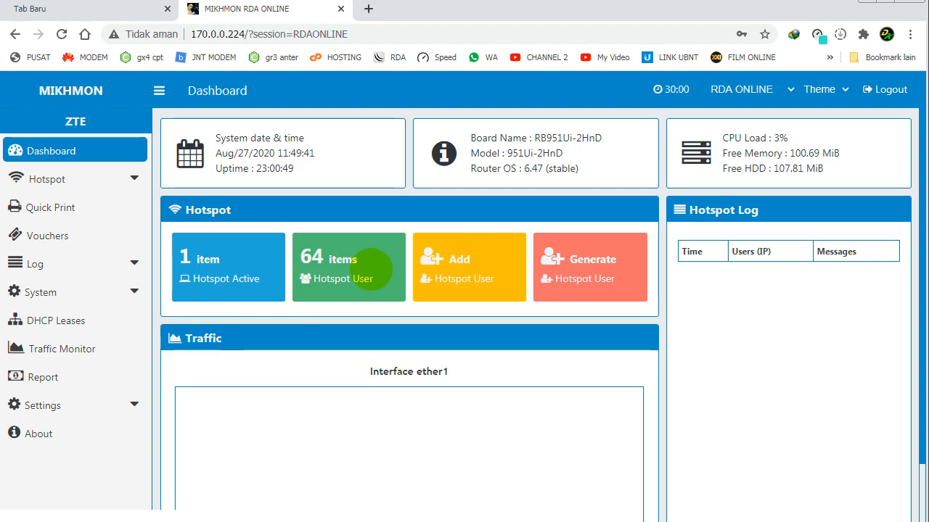
click(114, 404)
click(102, 454)
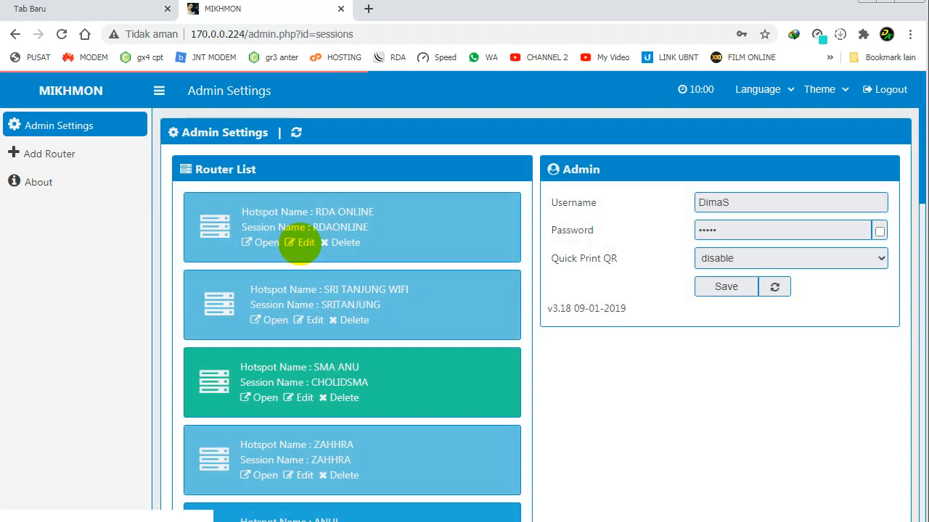
click(300, 243)
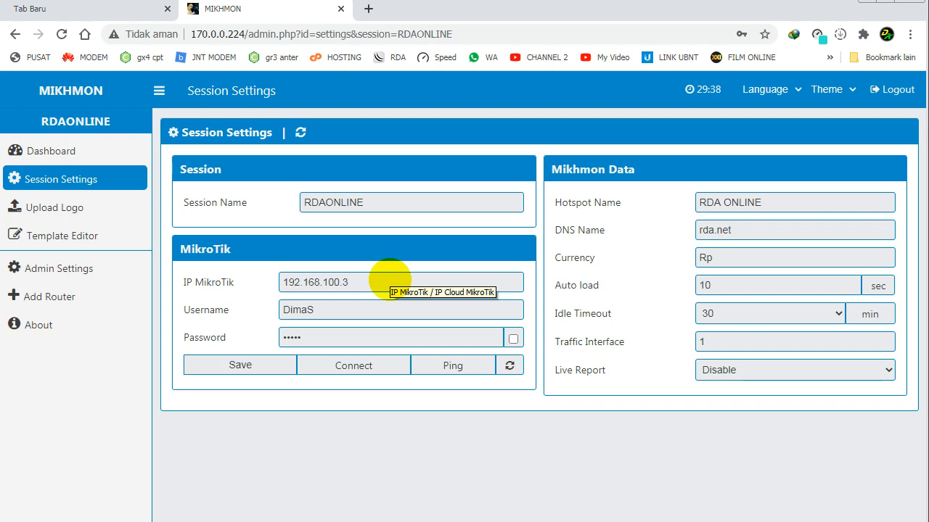
click(239, 366)
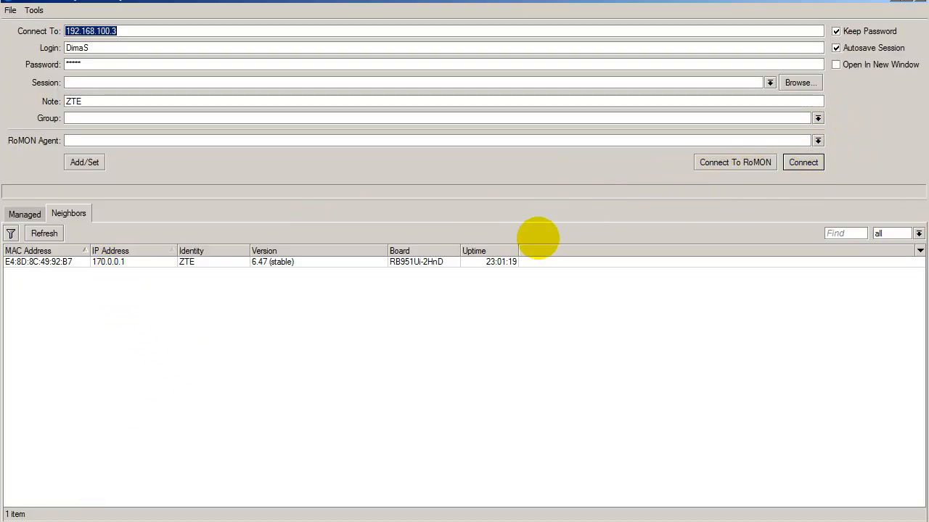
Connect WinBox to the router at 170.0.0.1 and select ether1's entry in its IP address list
click(100, 265)
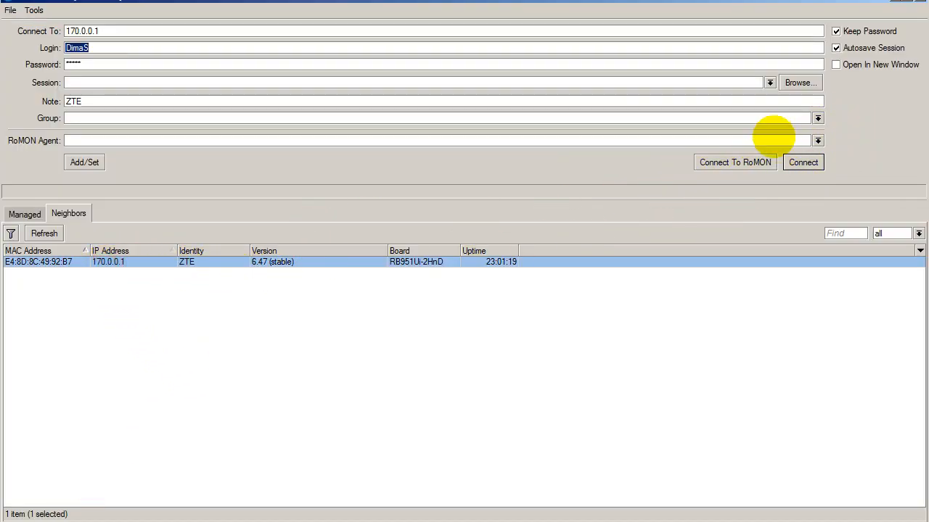
click(800, 164)
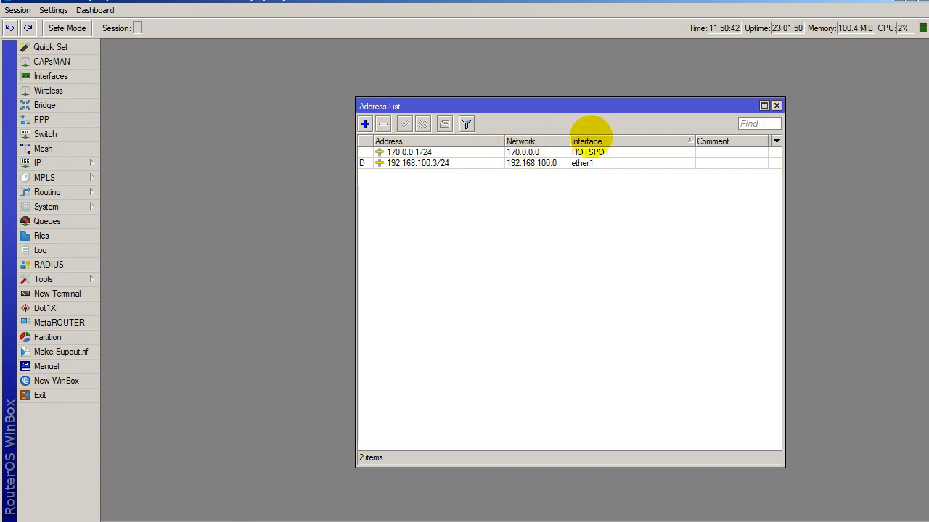
click(775, 106)
click(45, 162)
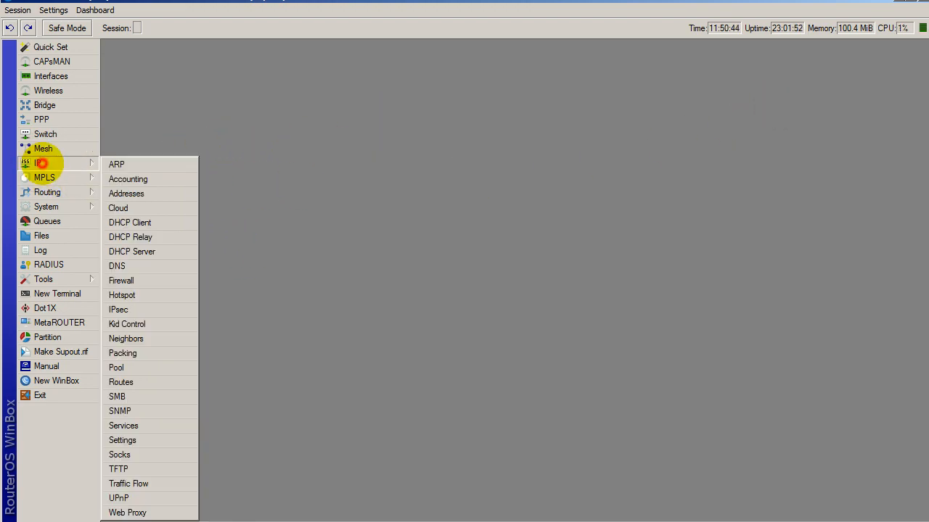
click(190, 193)
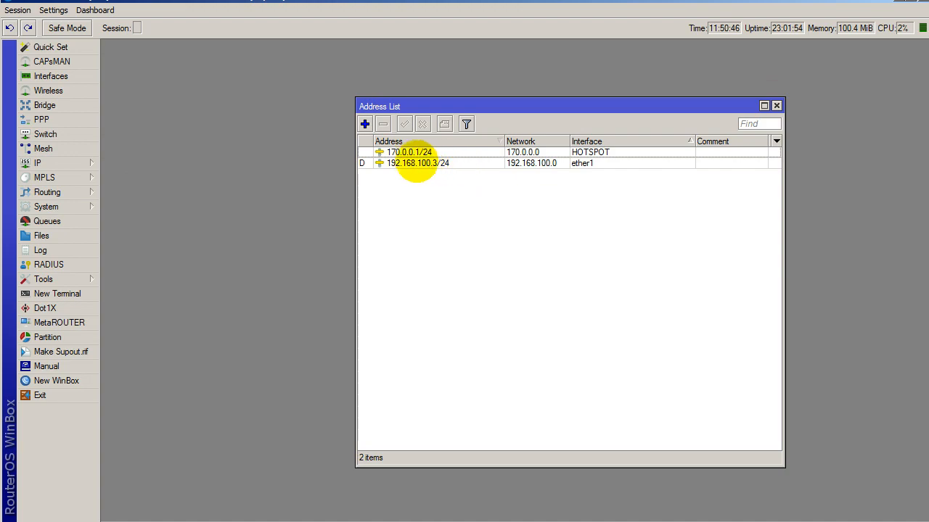
click(414, 166)
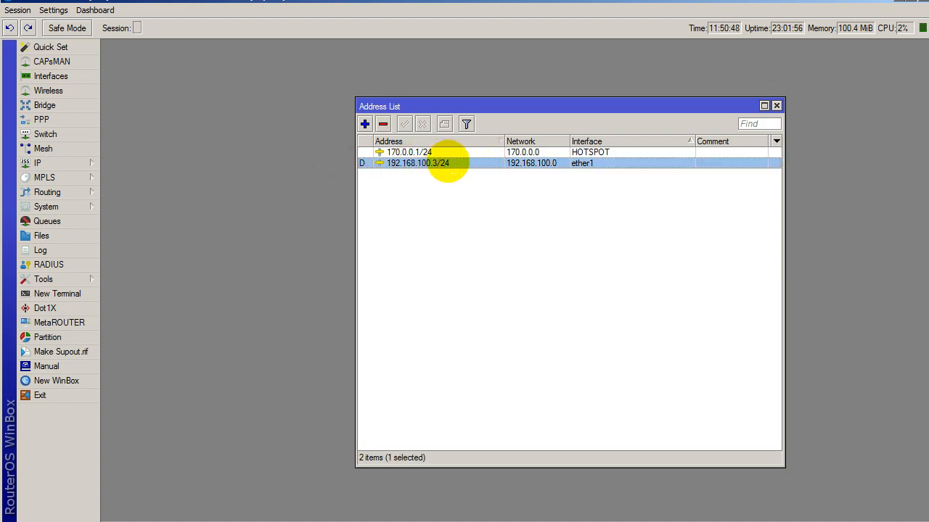
mouse_move(419, 165)
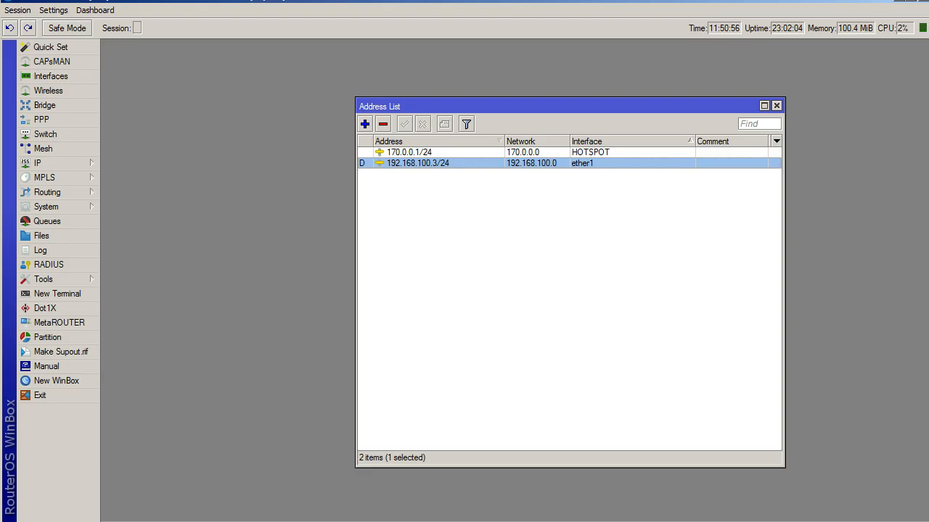
Check the RDAONLINE session's MikroTik IP against ether1's address in WinBox, then save and connect the session
click(59, 521)
drag(211, 282, 249, 285)
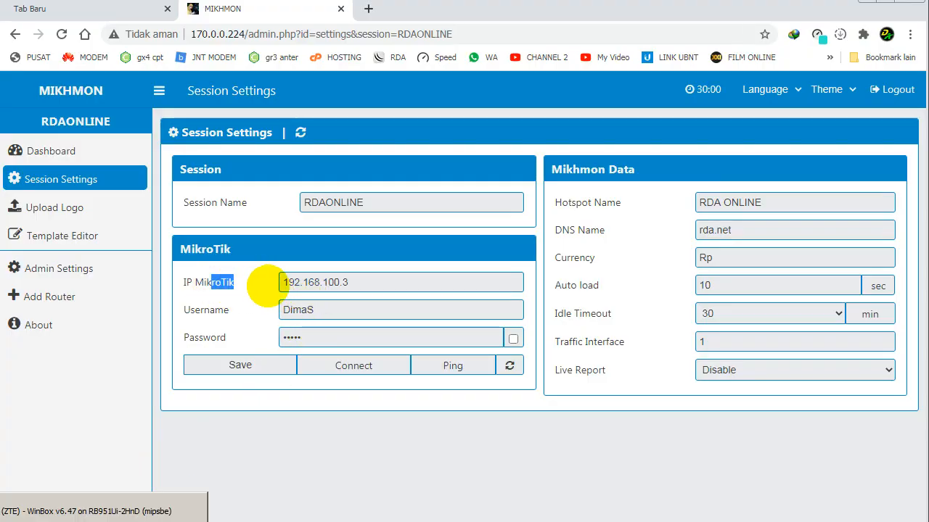
click(347, 283)
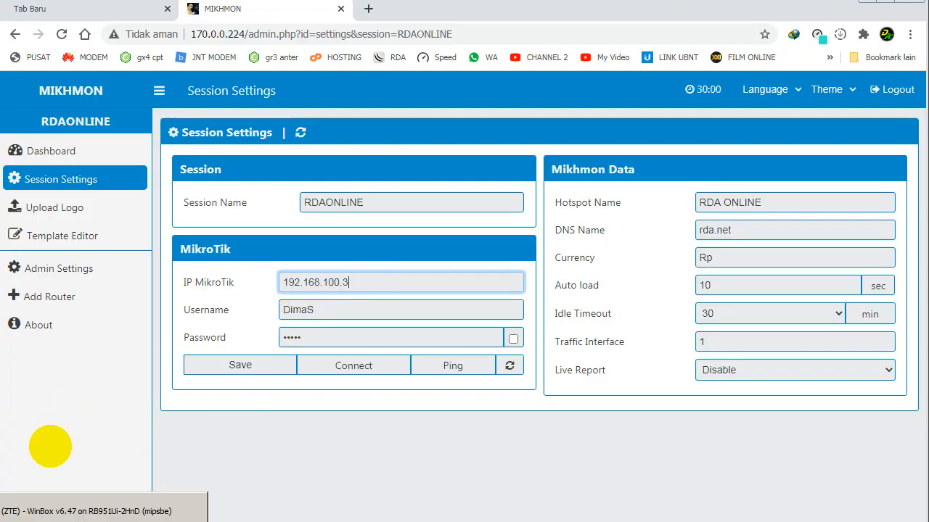
click(88, 512)
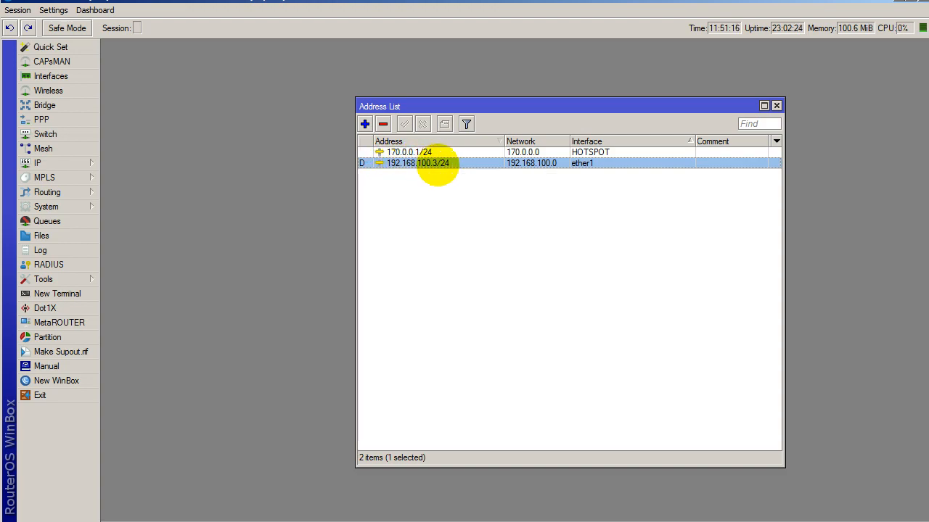
click(66, 521)
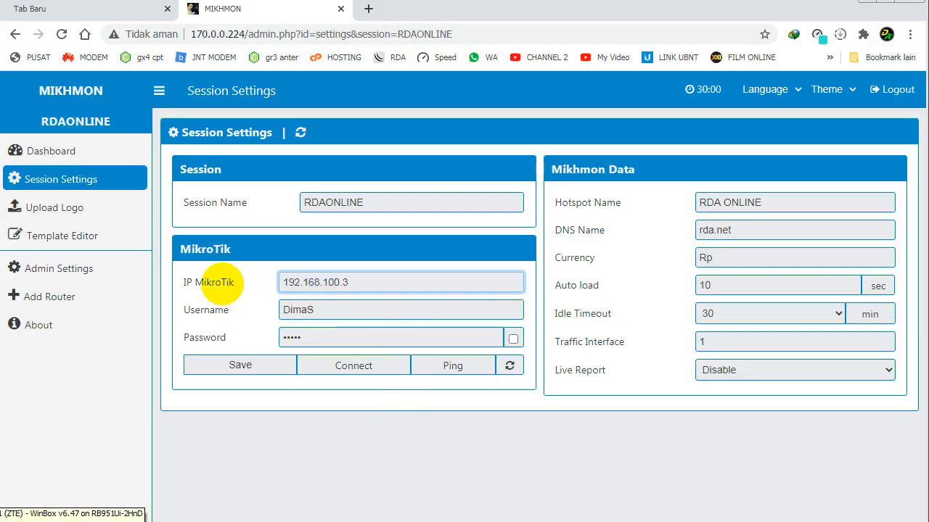
click(214, 364)
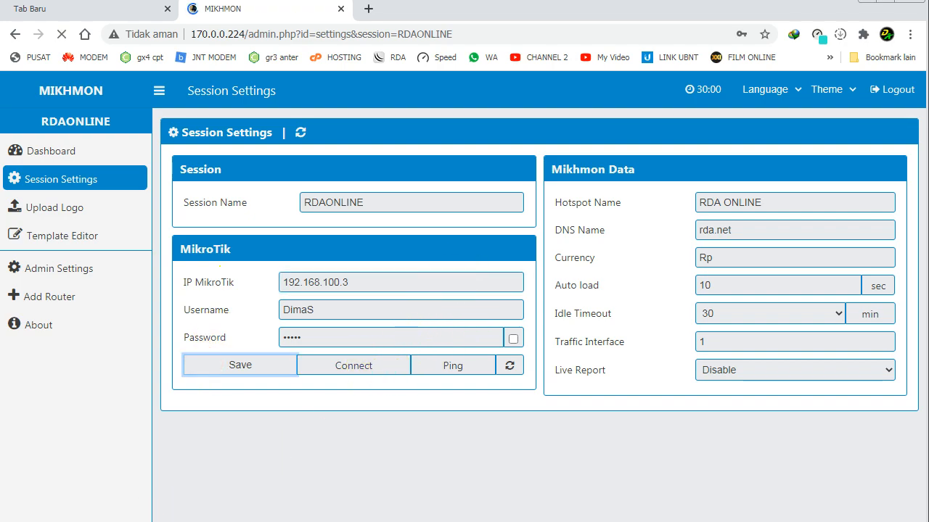
click(308, 520)
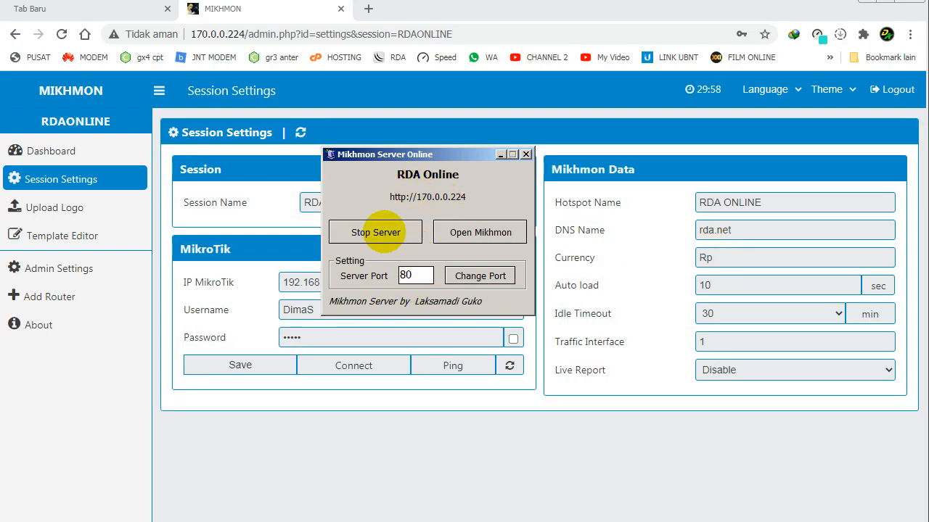
click(350, 365)
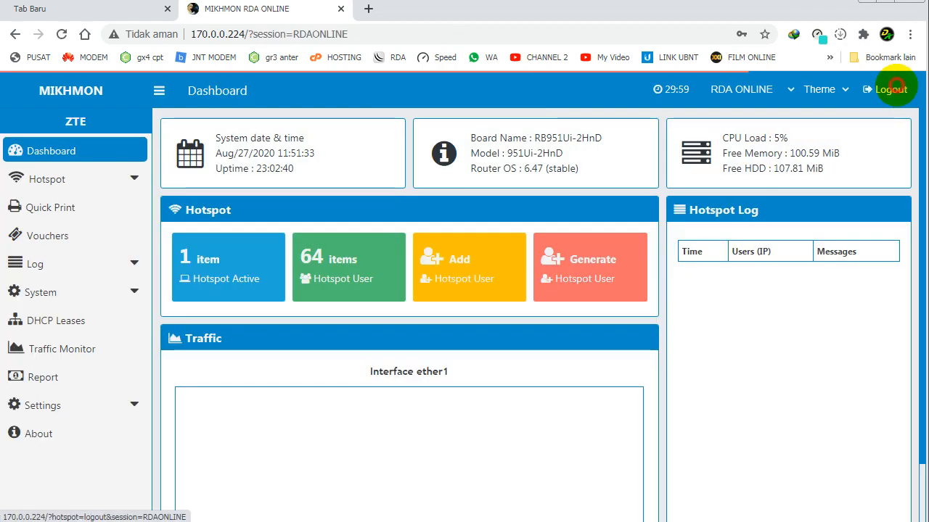
Log out of Mikhmon and stop the Mikhmon server
click(892, 89)
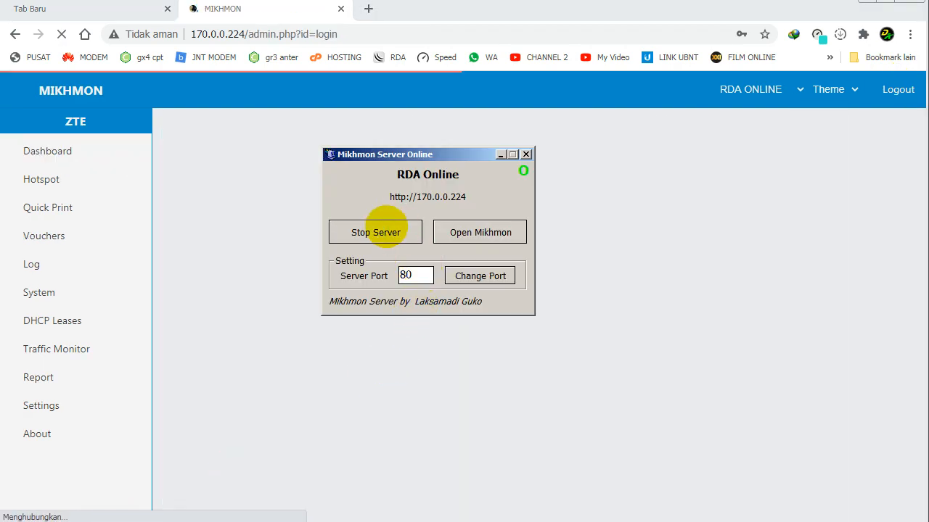
click(381, 230)
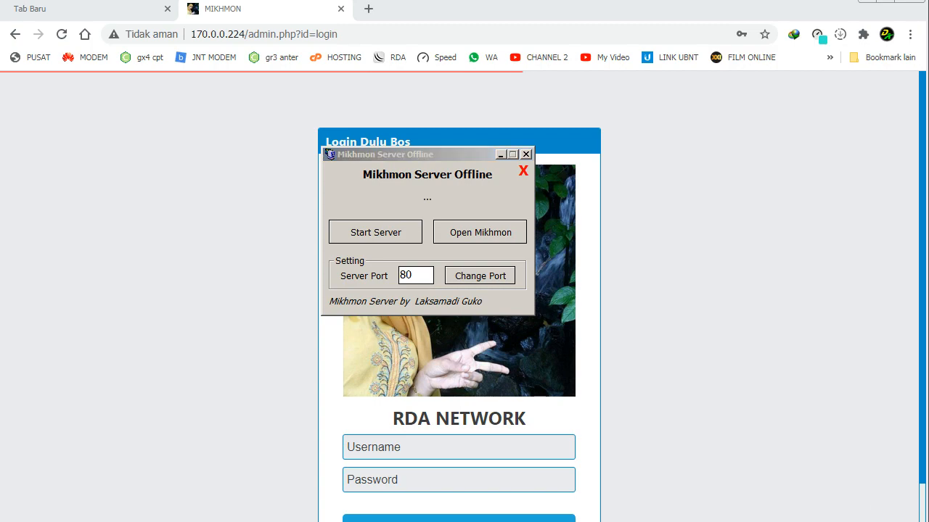
click(852, 521)
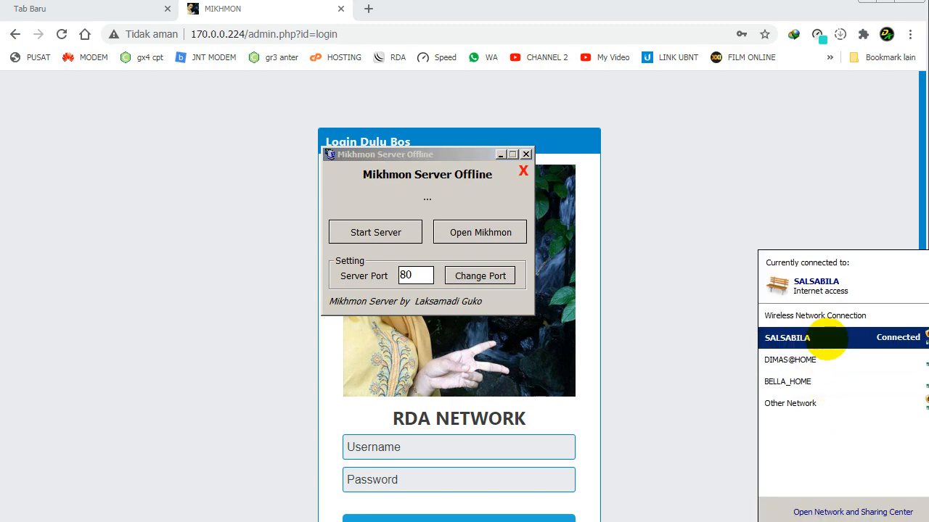
double_click(783, 360)
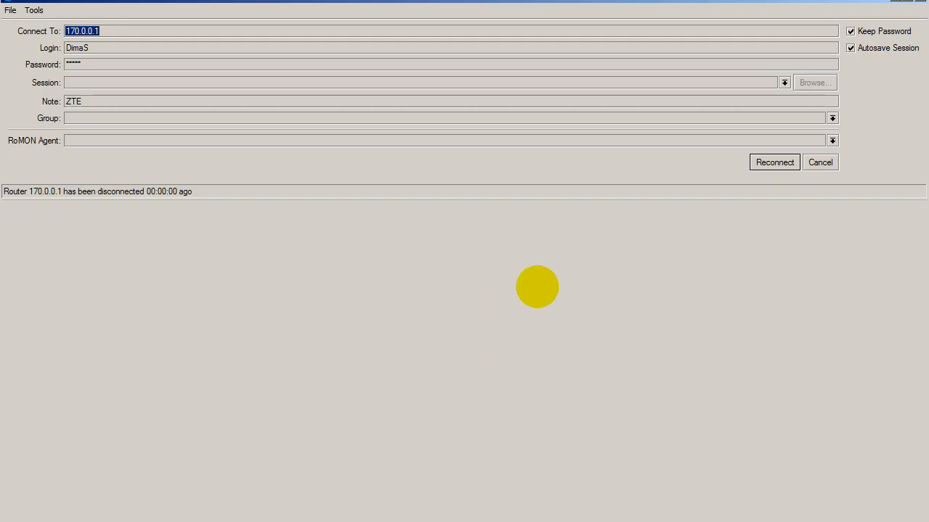
click(821, 162)
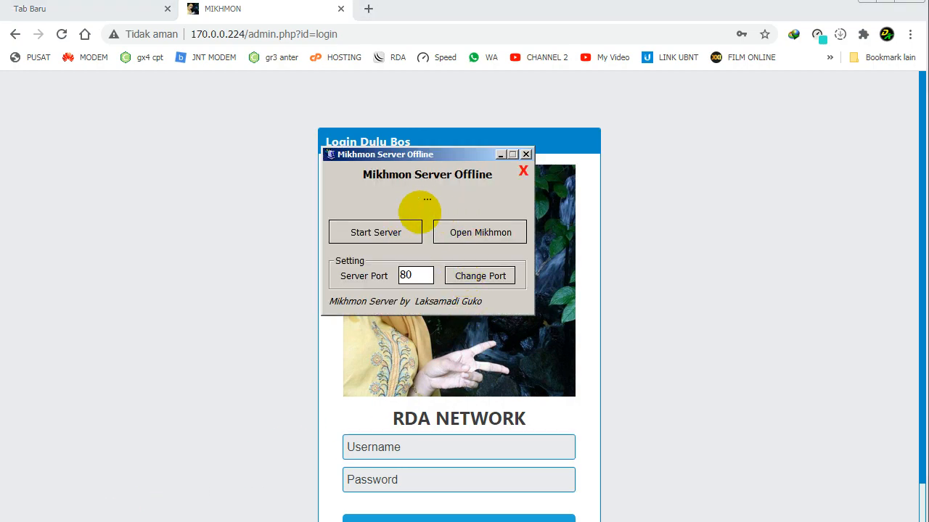
Start the Mikhmon server and try to log in with the admin username on the login page still open at 170.0.0.224
click(370, 234)
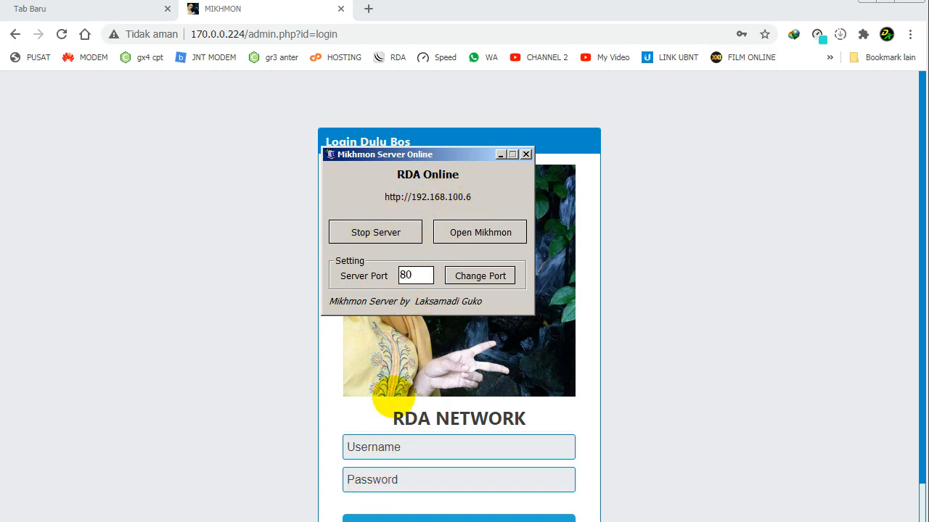
click(384, 447)
text(DimaS)
key(Tab)
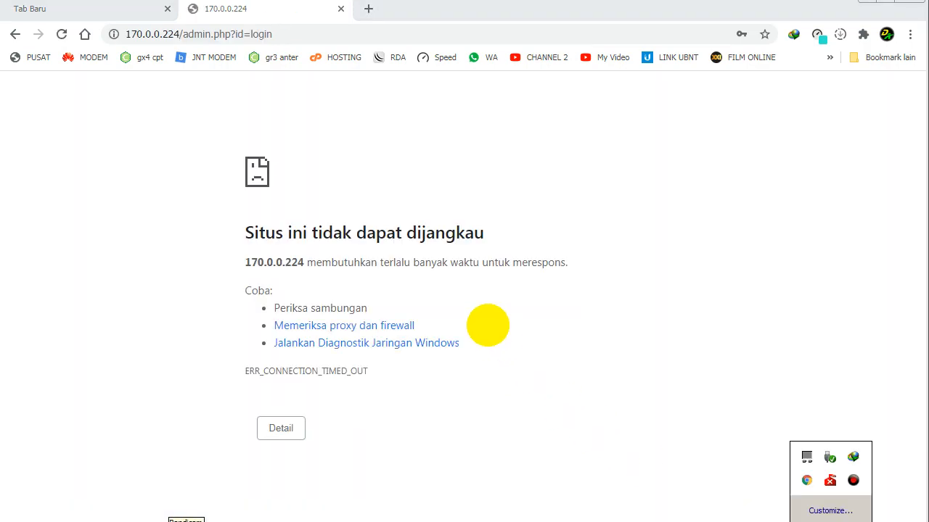
Restart the Mikhmon server, replace the old 170.0.0.224 page with Mikhmon at 192.168.100.6, and try reloading it
click(102, 521)
click(364, 238)
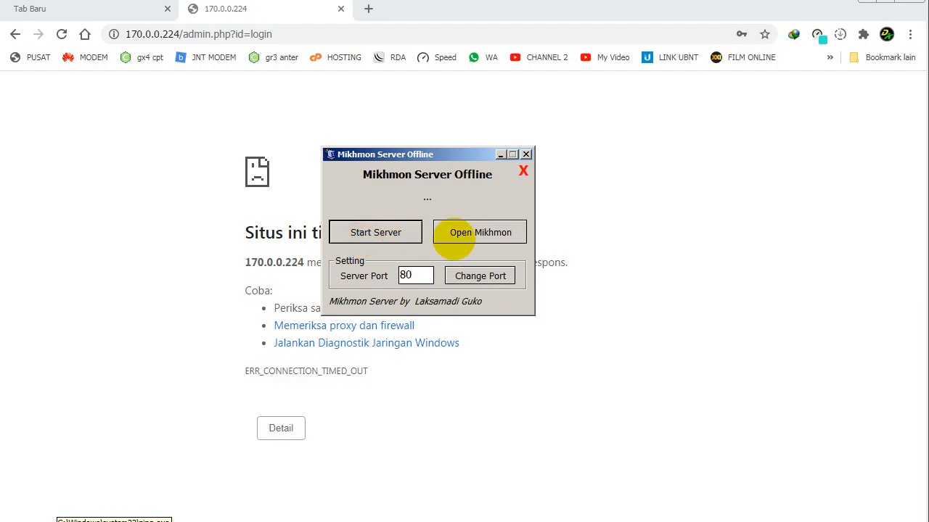
click(478, 232)
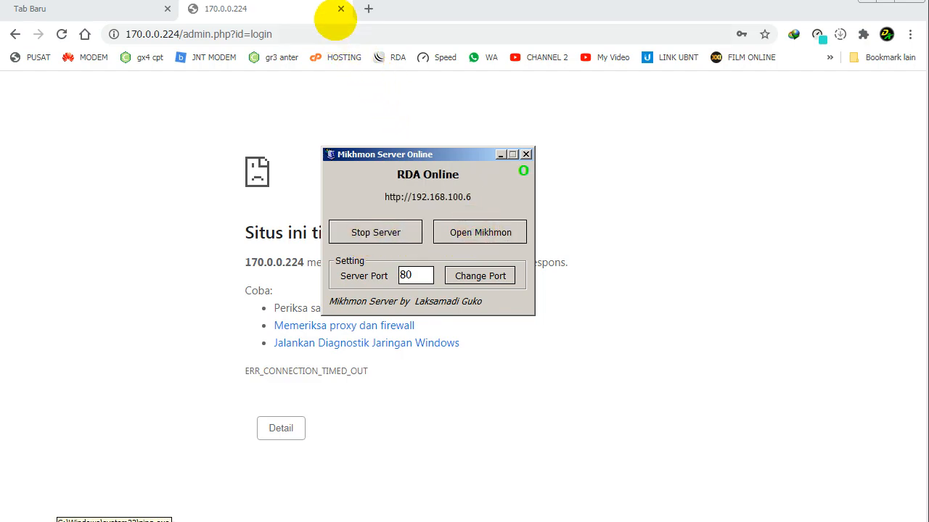
click(341, 8)
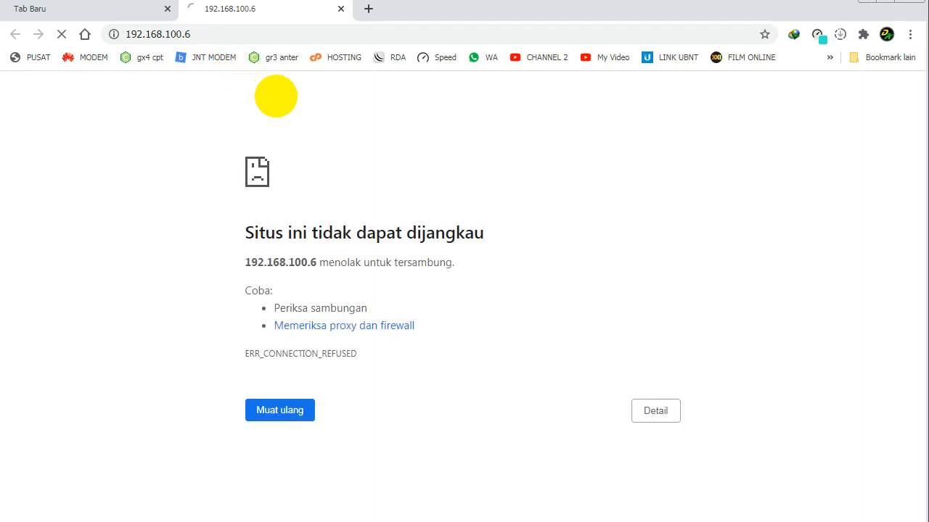
click(280, 408)
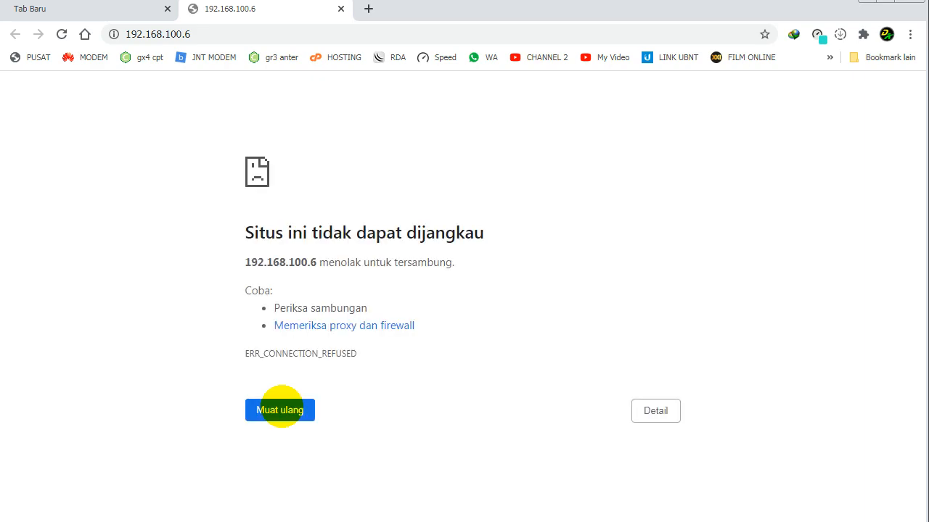
click(281, 408)
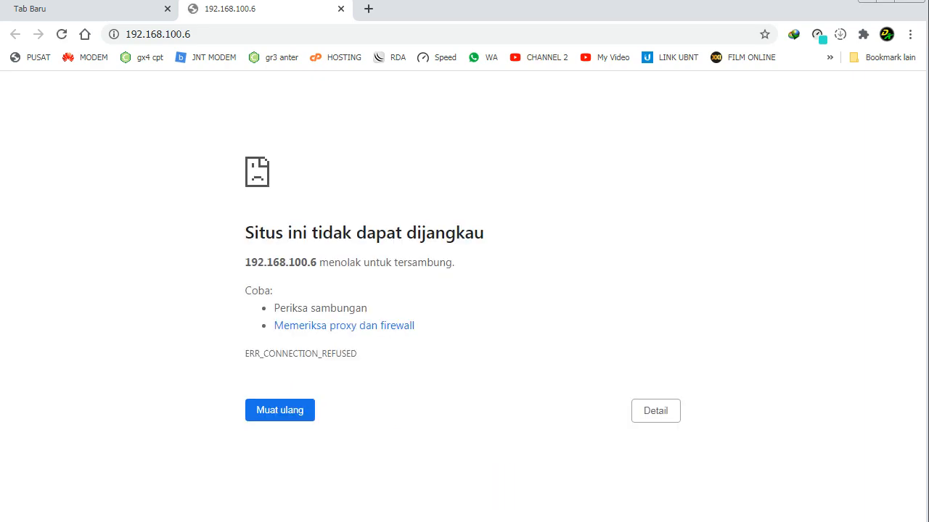
Stop and start the Mikhmon server again, and close the 192.168.100.6 page in the browser
click(816, 511)
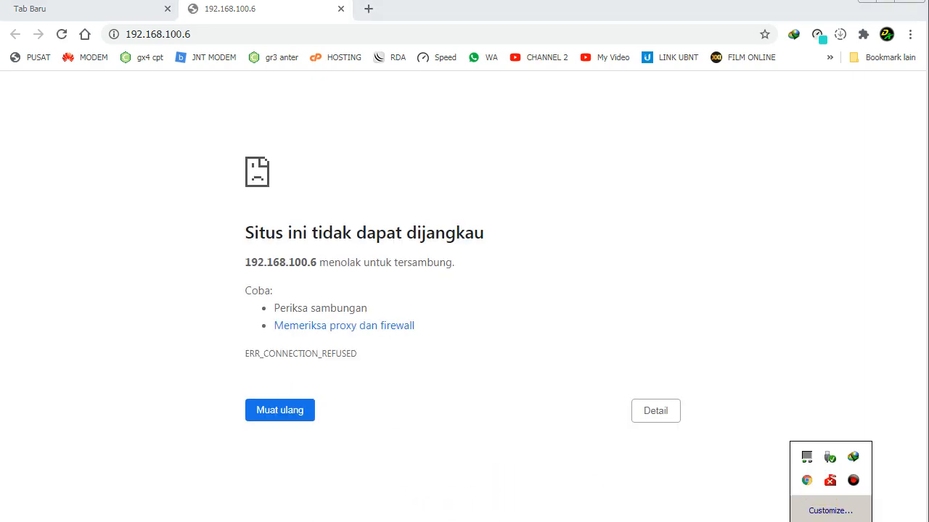
click(200, 521)
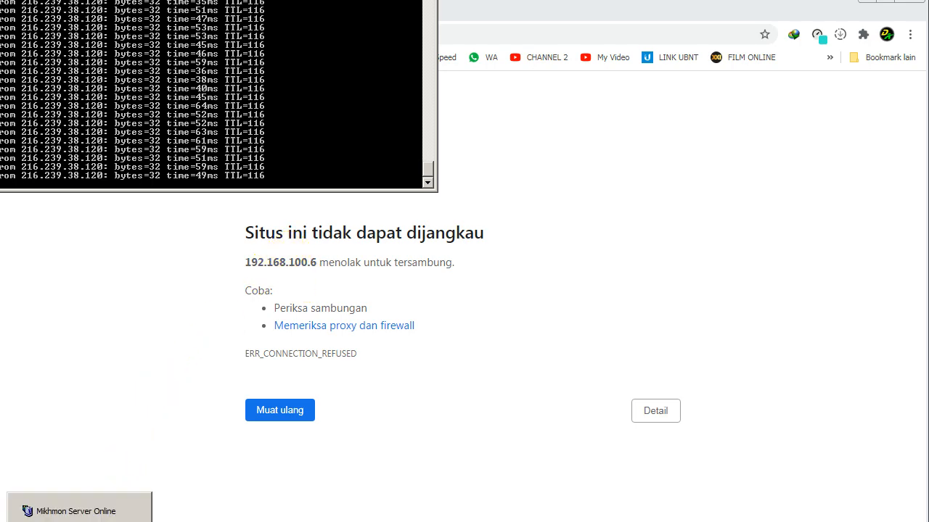
click(76, 512)
click(361, 231)
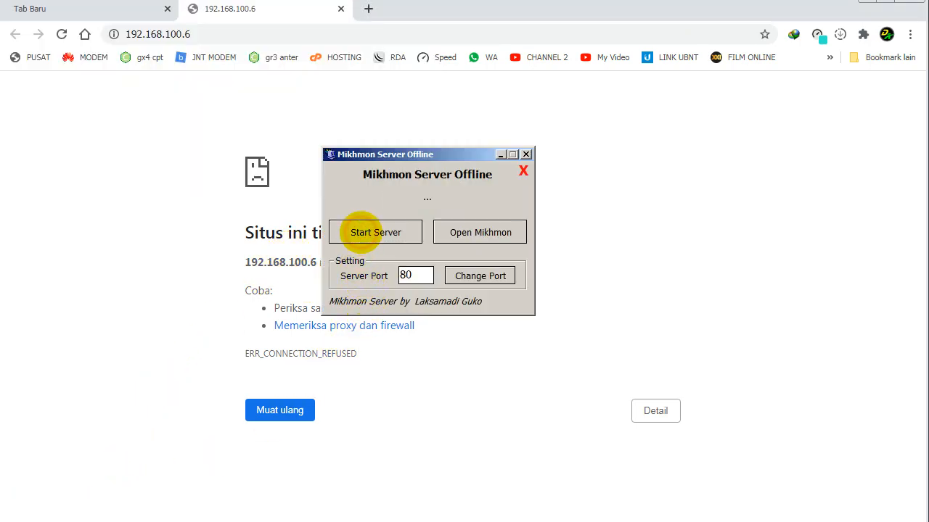
click(361, 231)
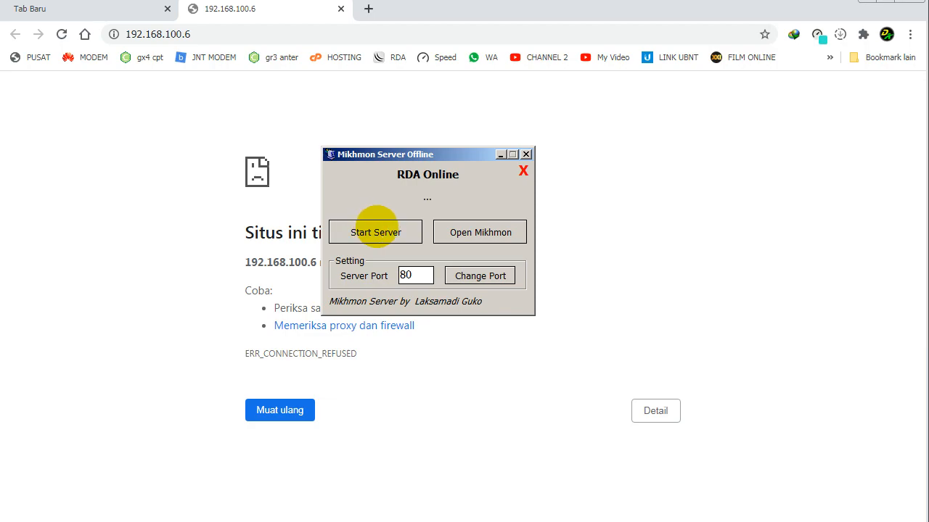
click(340, 9)
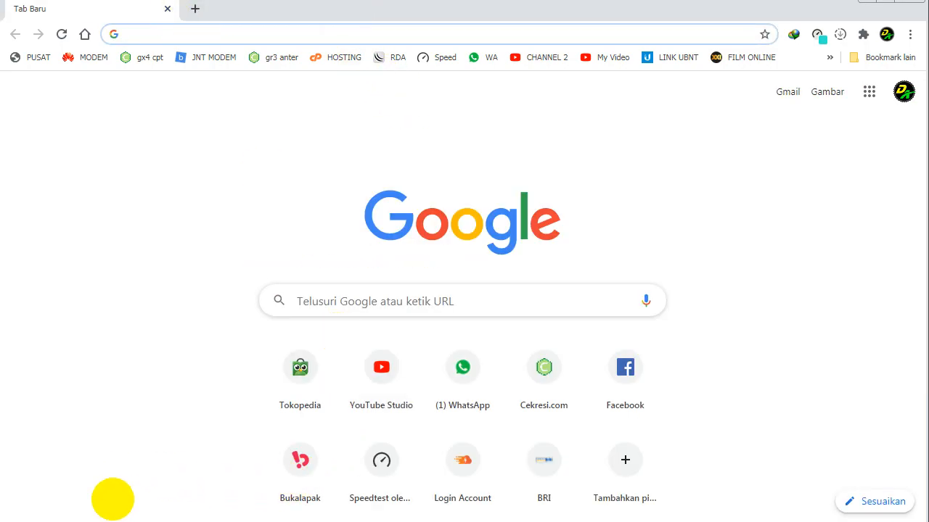
Try opening Mikhmon at 192.168.100.6 from its server program, and close the browser
click(109, 519)
click(463, 231)
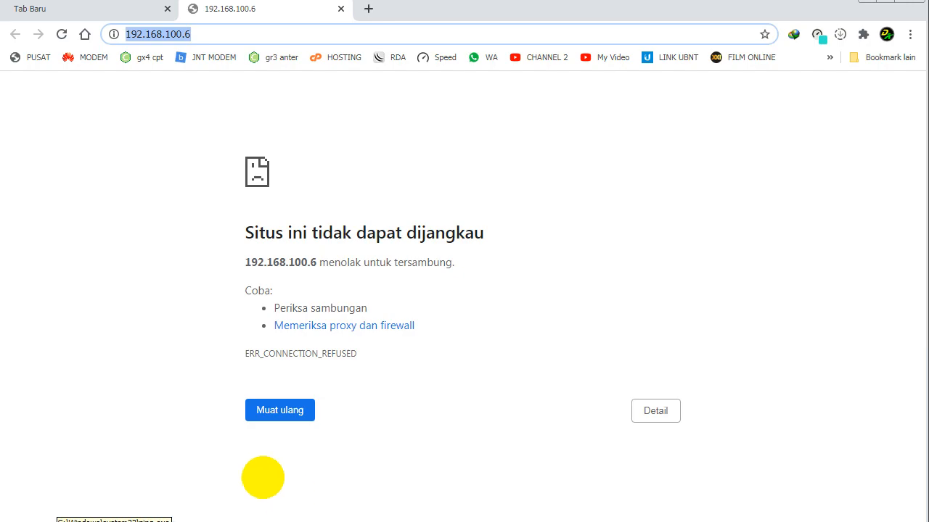
right_click(4, 521)
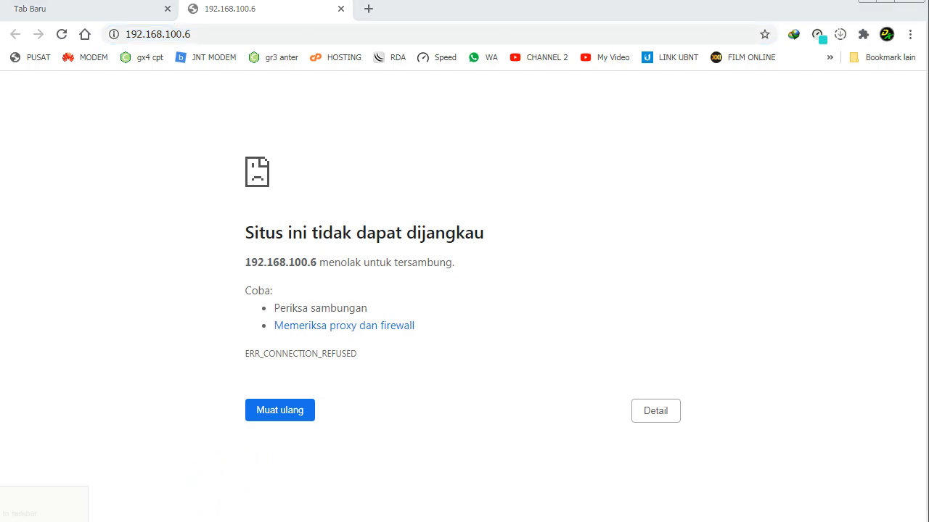
click(8, 512)
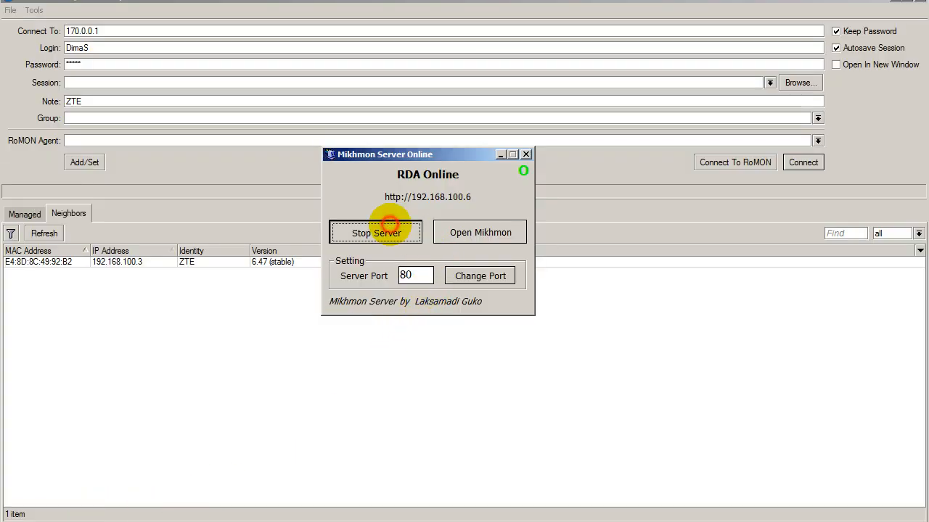
Restart the Mikhmon server on port 80 and reopen Mikhmon at 192.168.100.6 in the browser
click(392, 229)
click(480, 233)
click(480, 233)
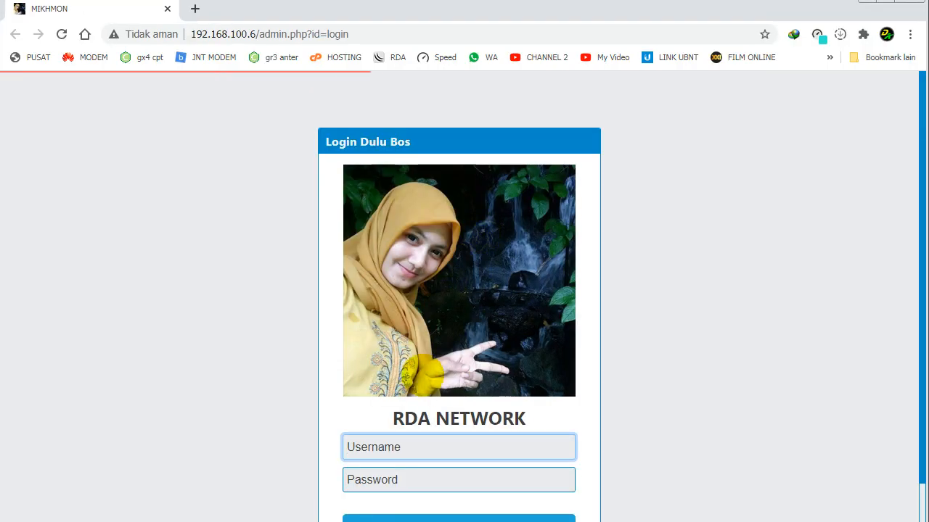
Log in to Mikhmon with the admin username and password, and open the RDAONLINE session's dashboard
text(S)
key(Tab)
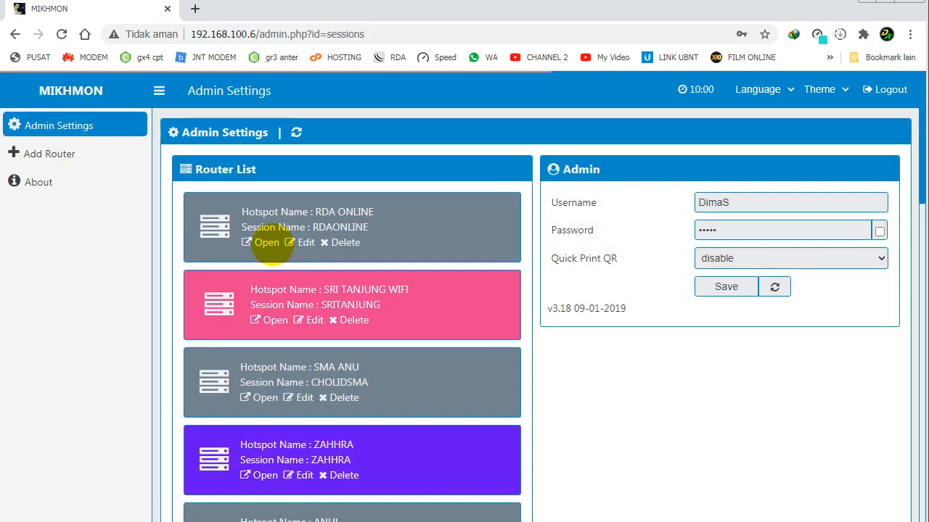
click(266, 242)
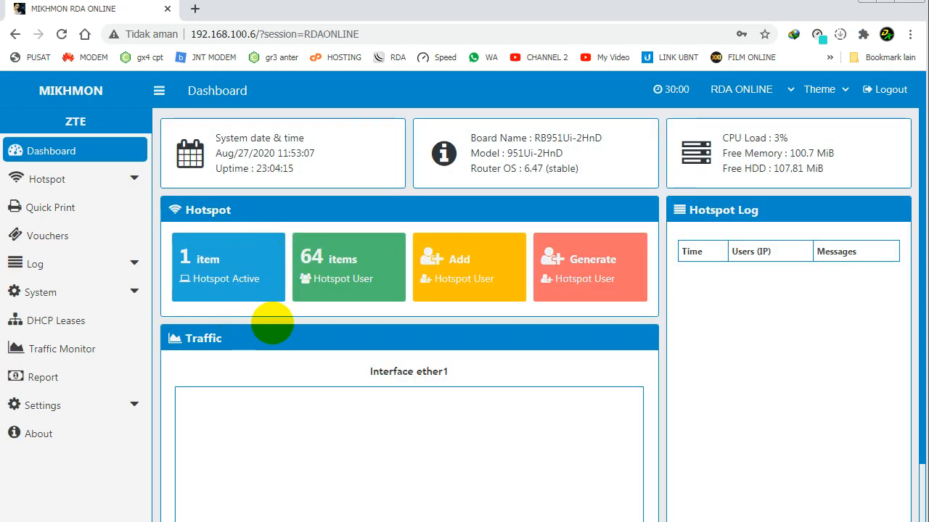
Return to the admin settings and open the RDAONLINE session's settings for editing
click(100, 406)
click(72, 462)
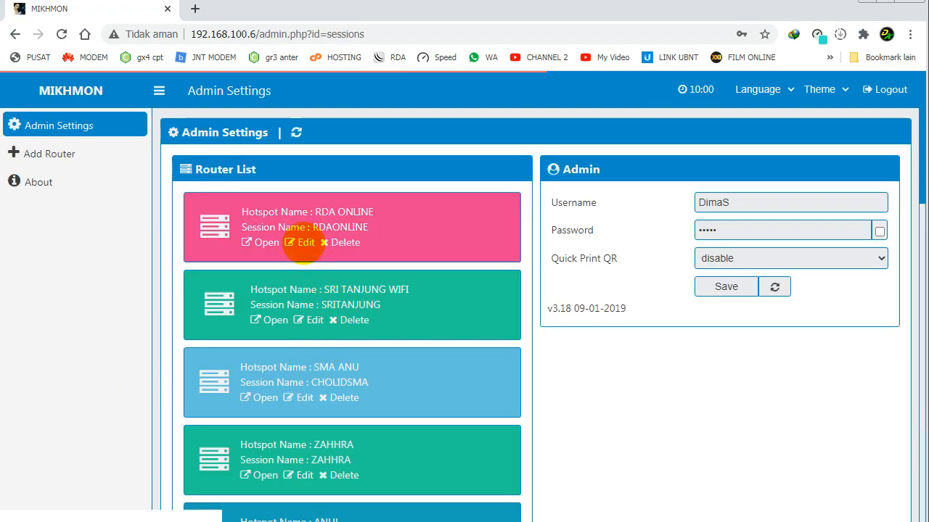
click(303, 243)
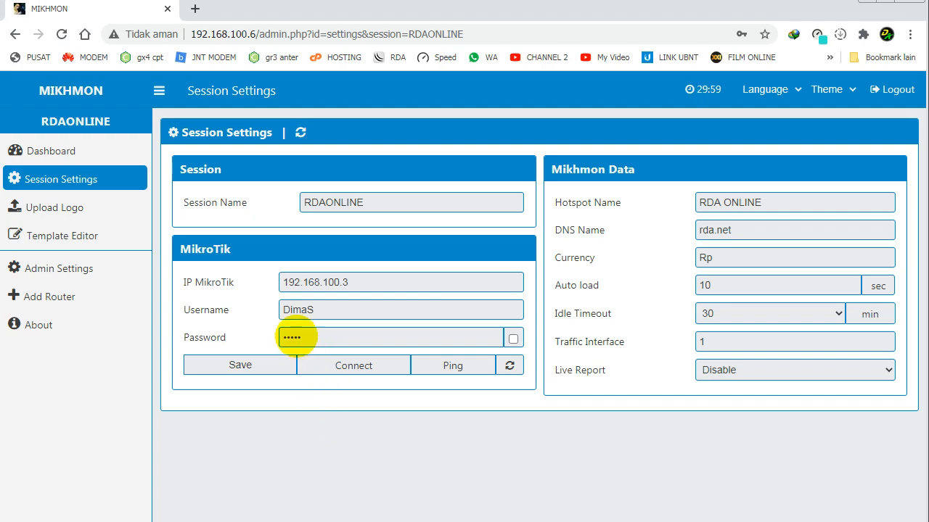
Examine the MikroTik IP address configured in the RDAONLINE session settings
drag(181, 284, 379, 282)
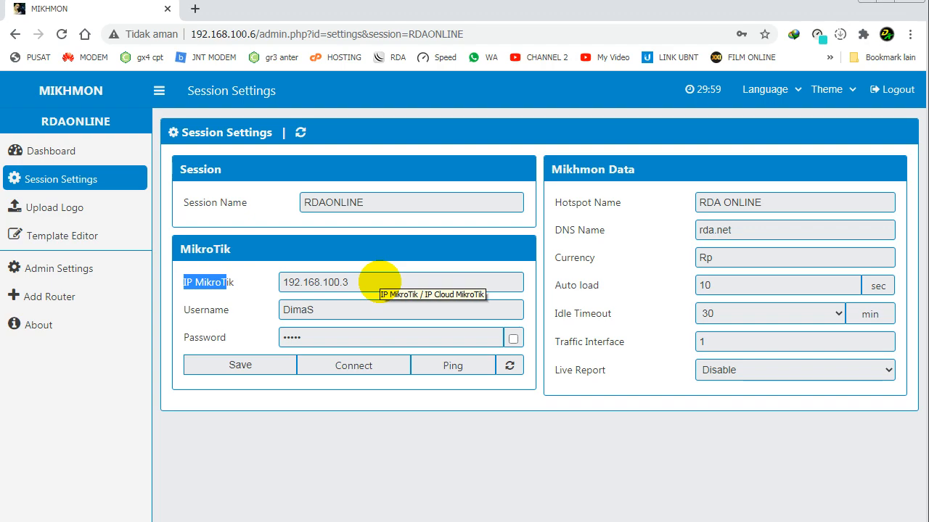
click(378, 281)
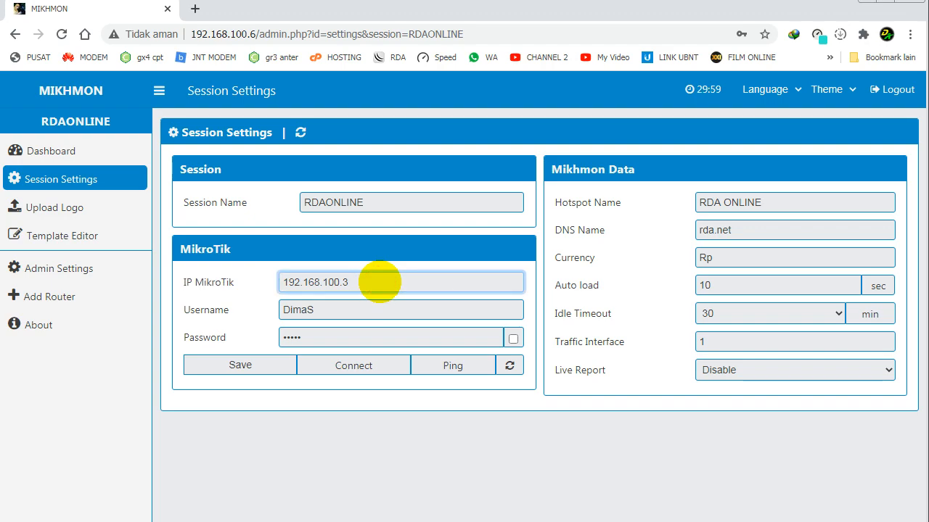
drag(368, 281, 214, 282)
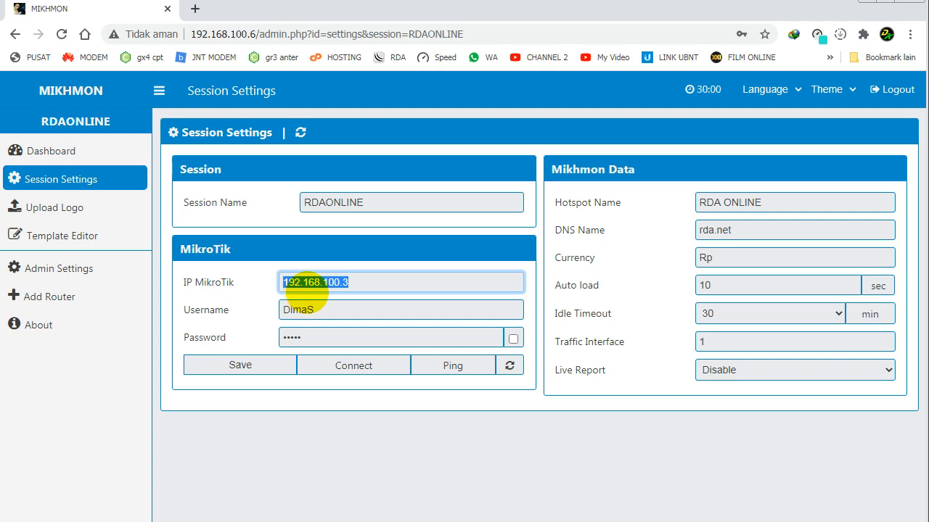
click(347, 402)
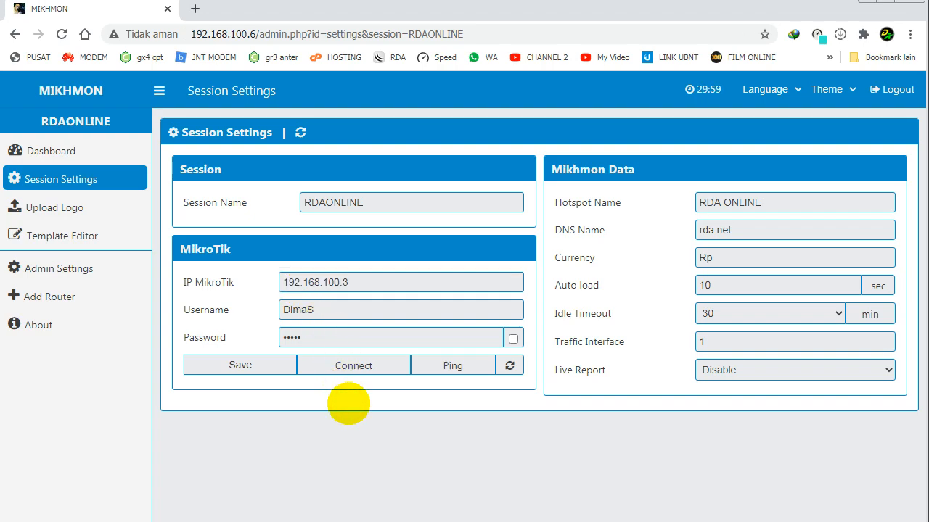